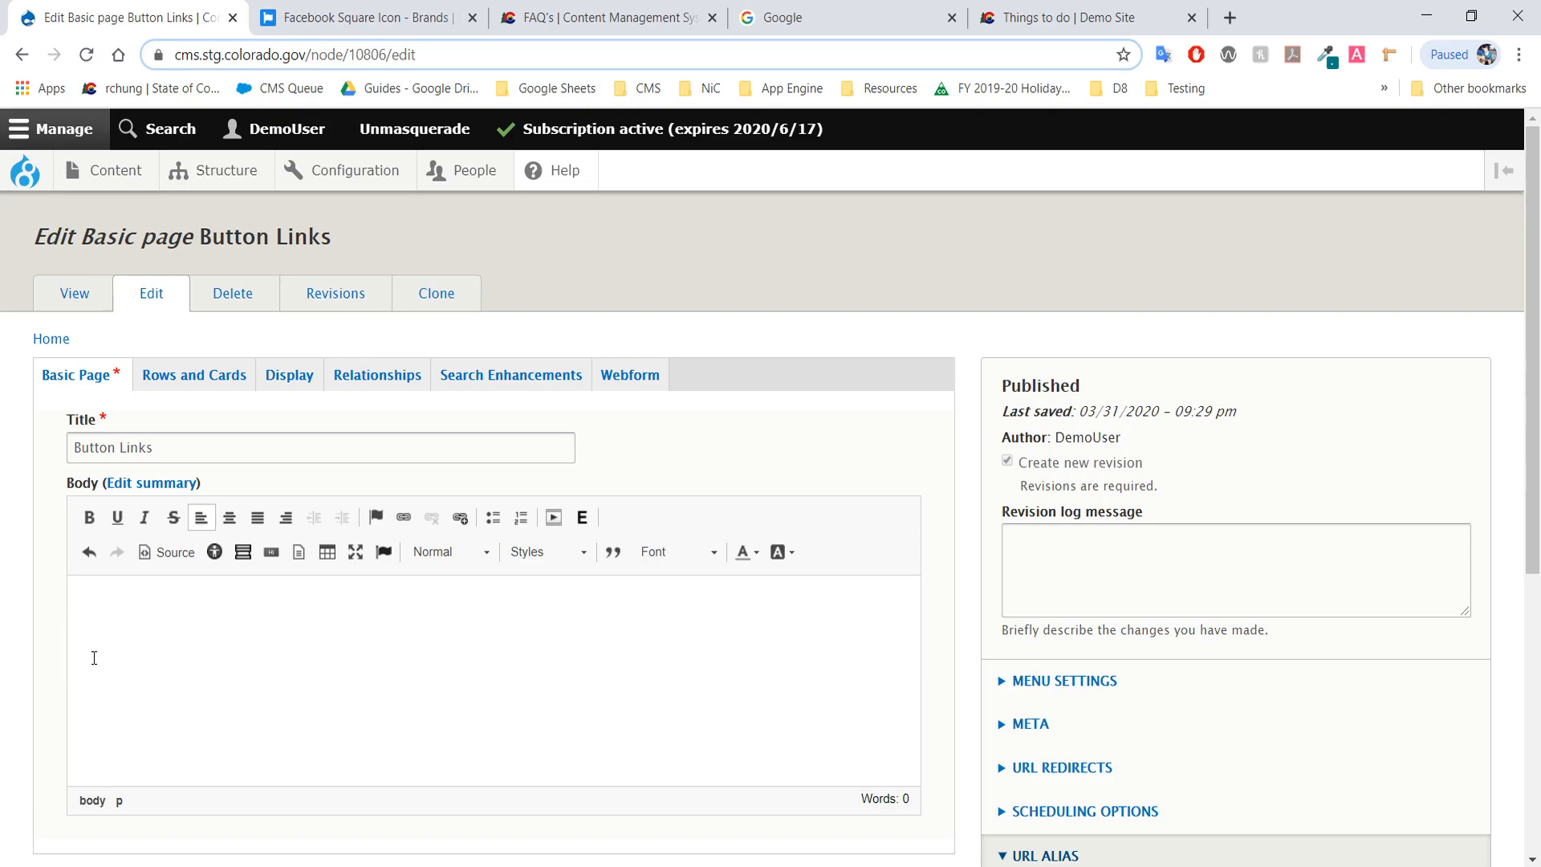
Step: Start a button link in the empty page body and compare its style options with the samples on the demo site's Things to do page
{"action": "left_click", "coordinate": [274, 556]}
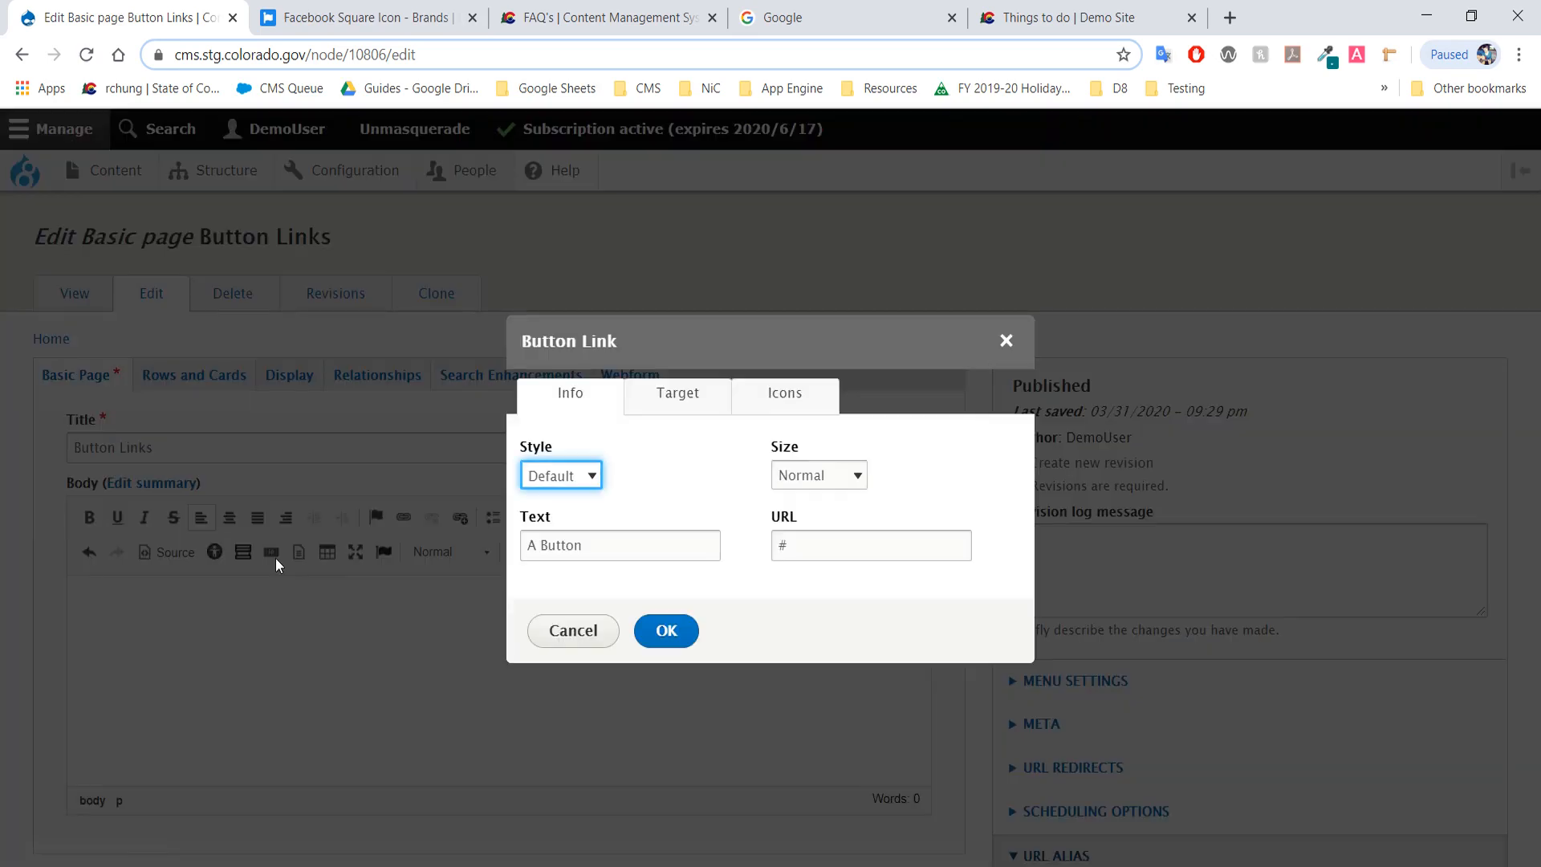
{"action": "left_click", "coordinate": [591, 479]}
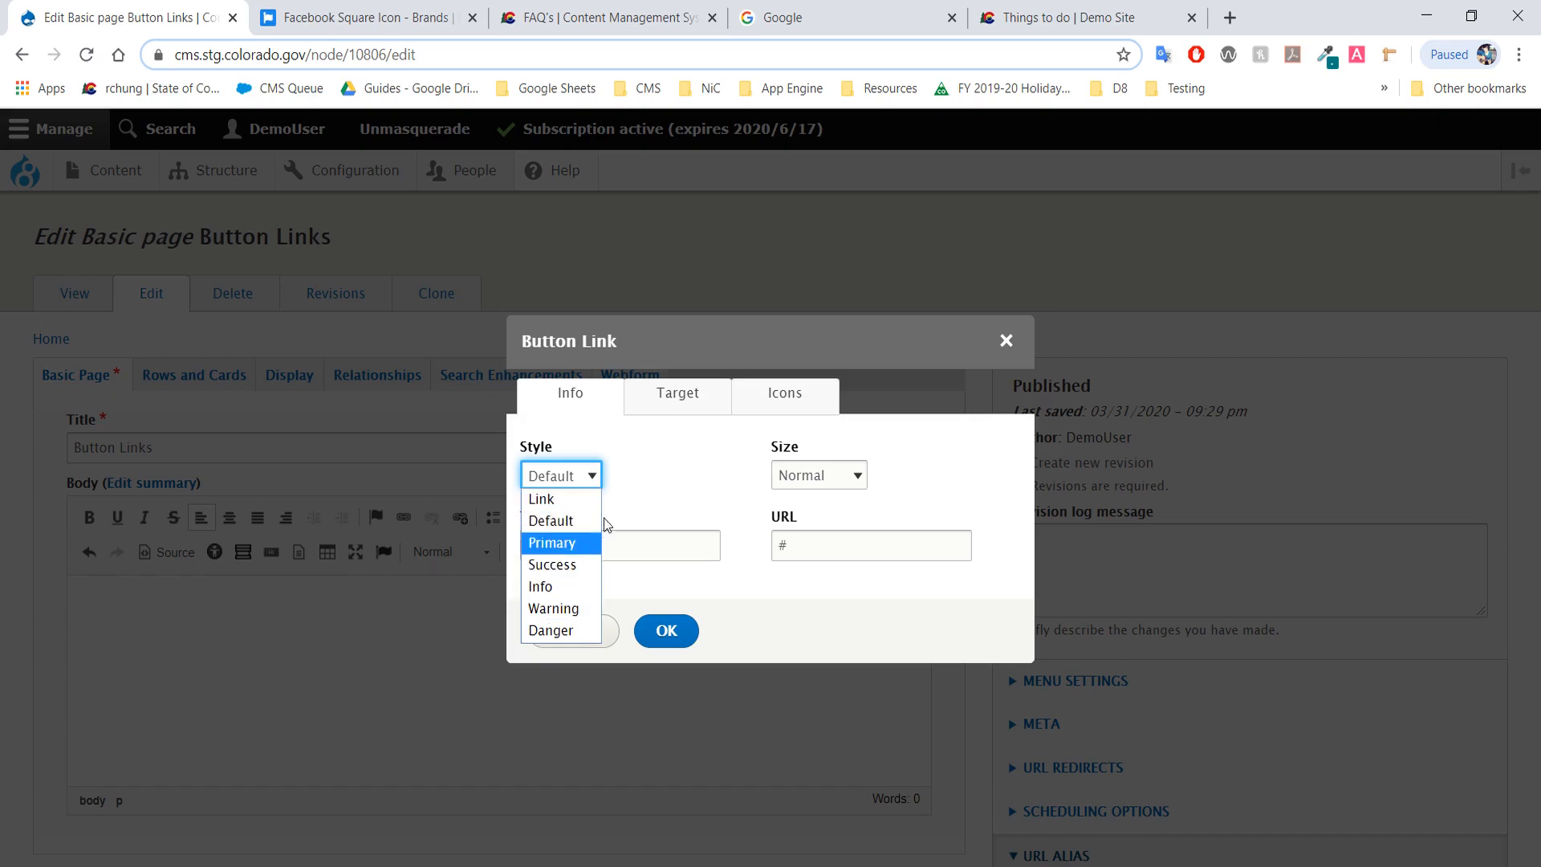
{"action": "left_click", "coordinate": [621, 505]}
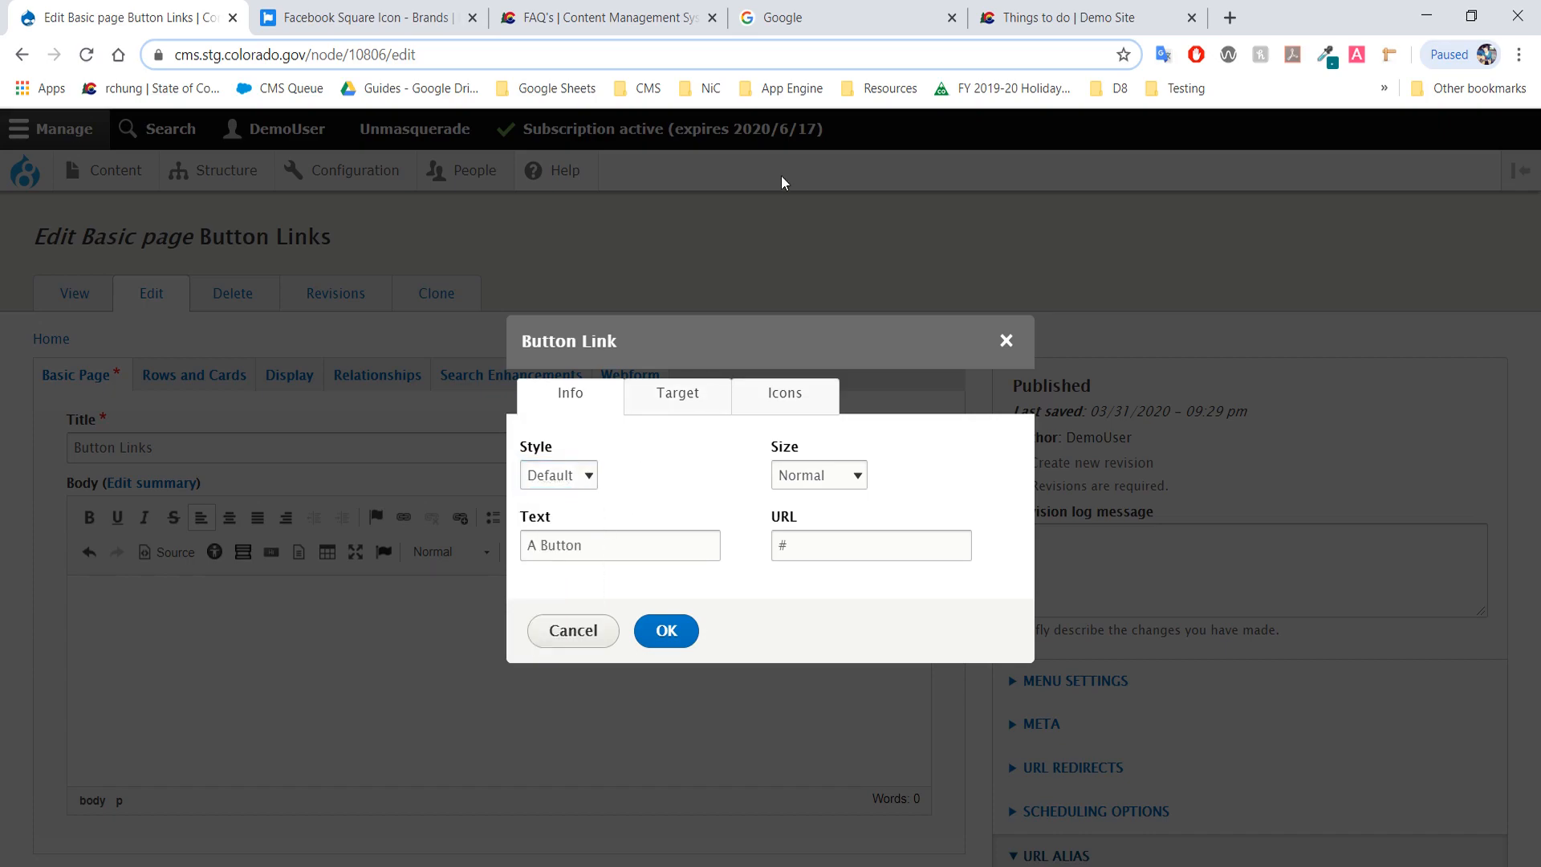
{"action": "left_click", "coordinate": [1038, 26]}
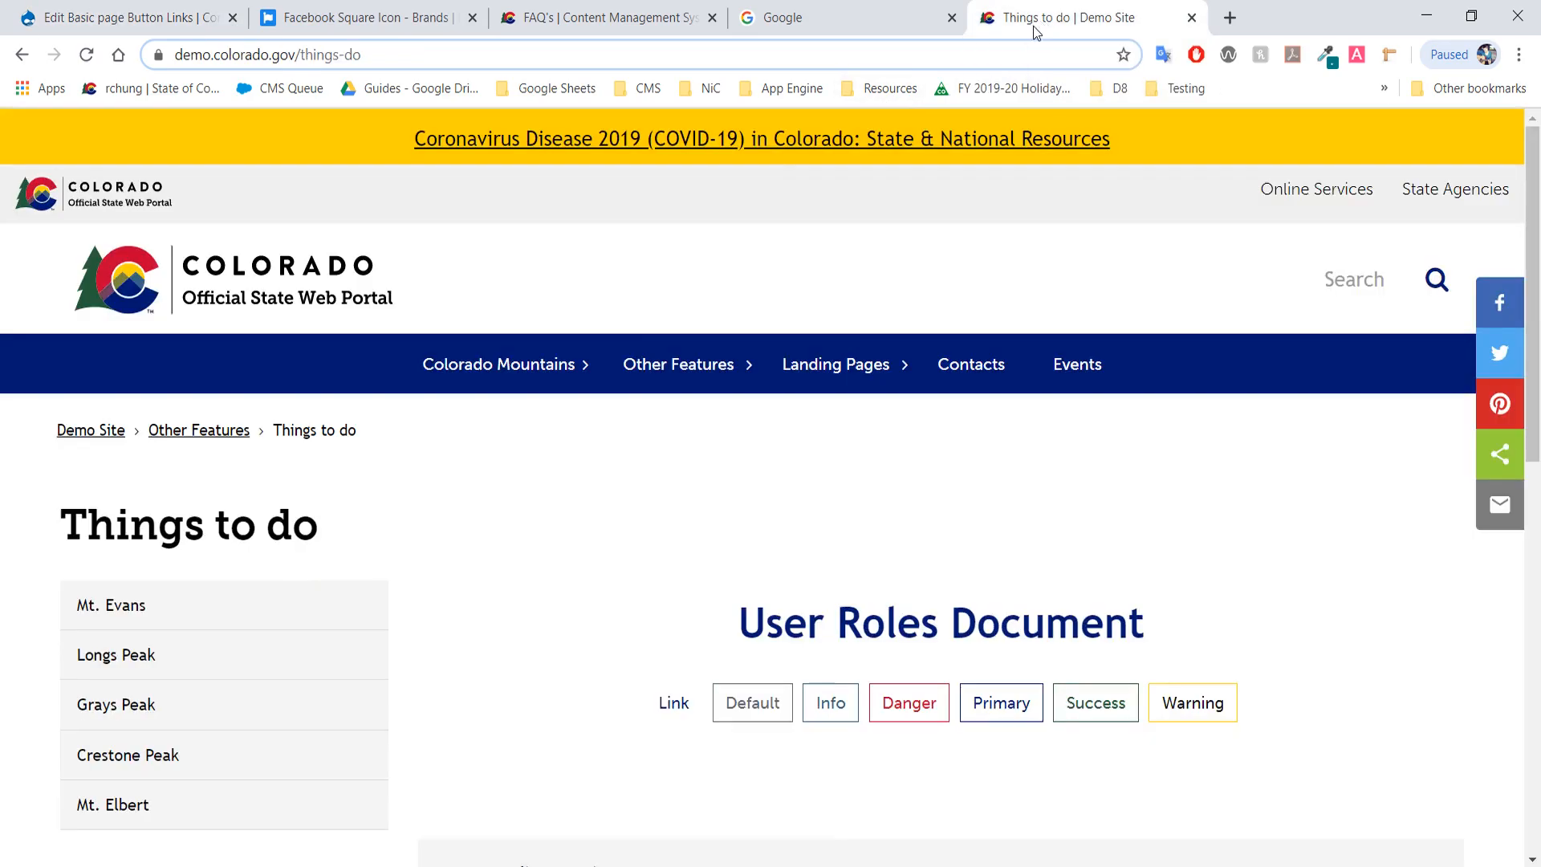
{"action": "mouse_move", "coordinate": [646, 371]}
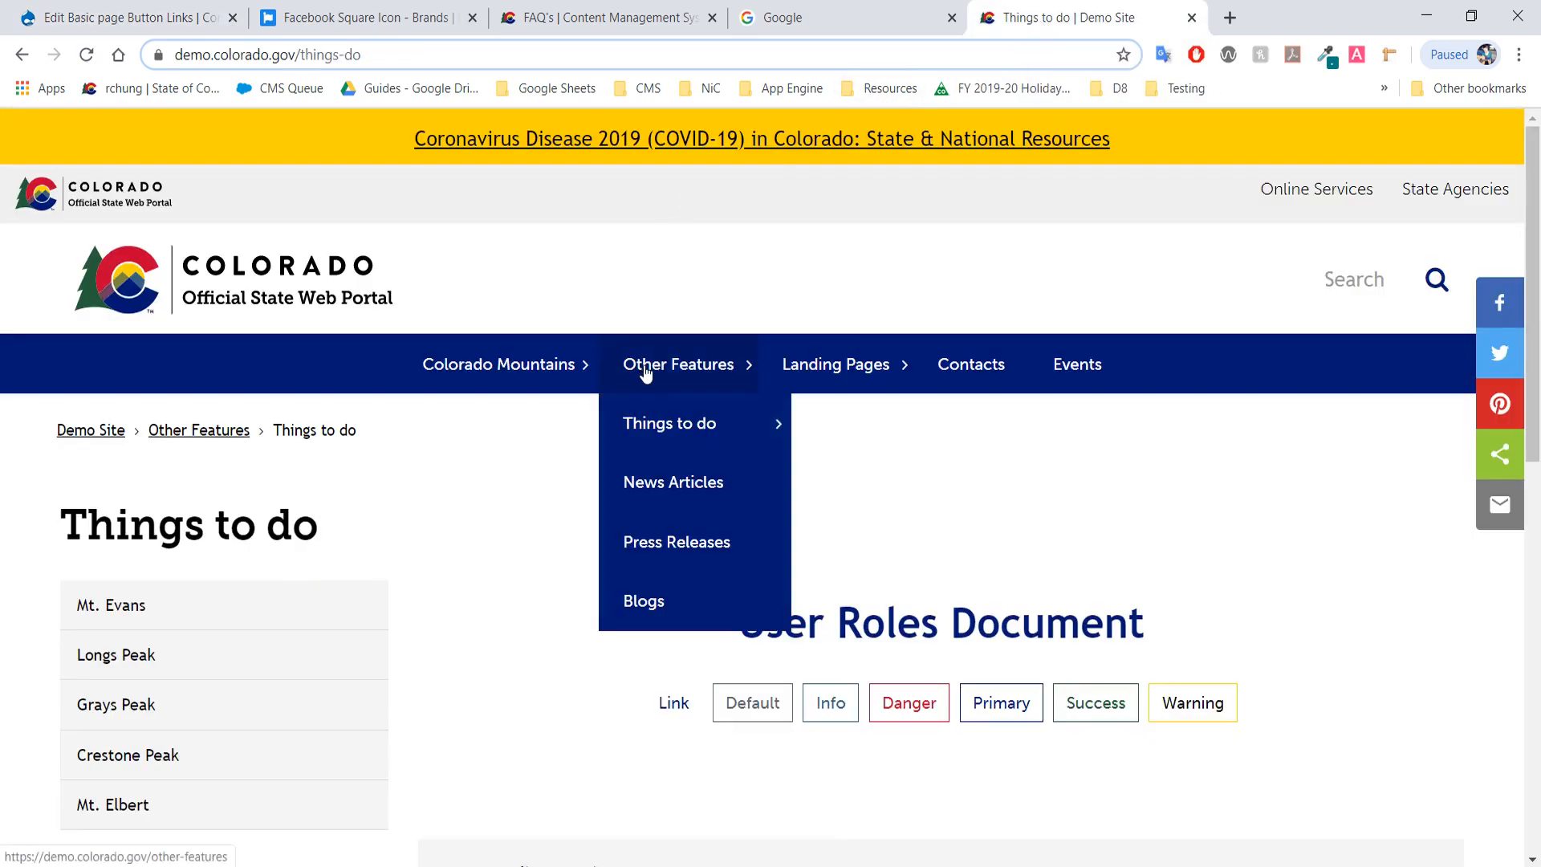
{"action": "left_click", "coordinate": [638, 423]}
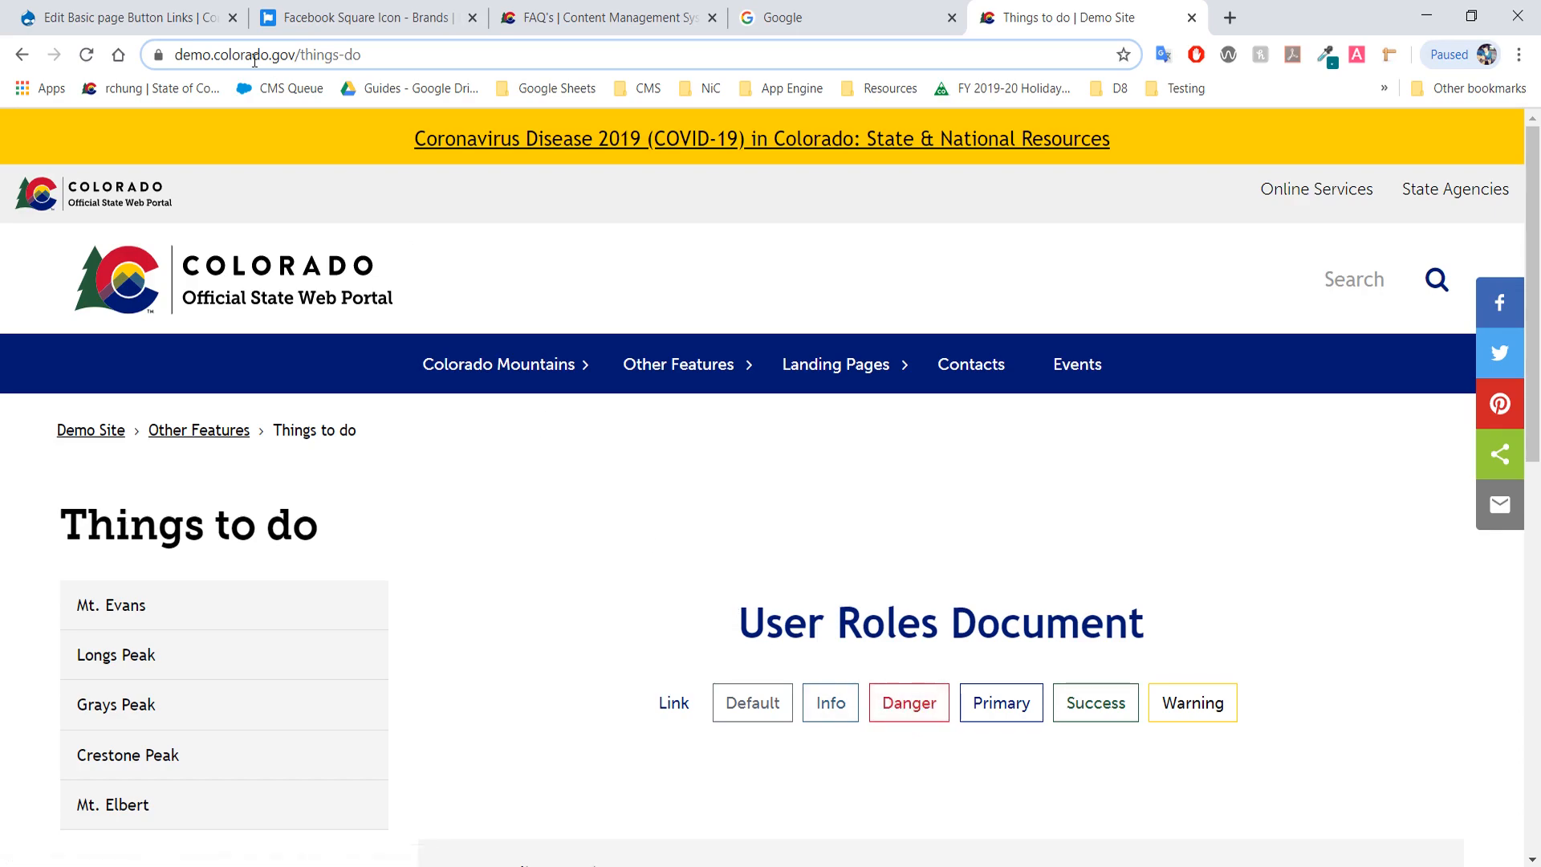
Step: Set the button link's style to Danger and its text to Google, checking the sample styles and available sizes
{"action": "left_click", "coordinate": [136, 16]}
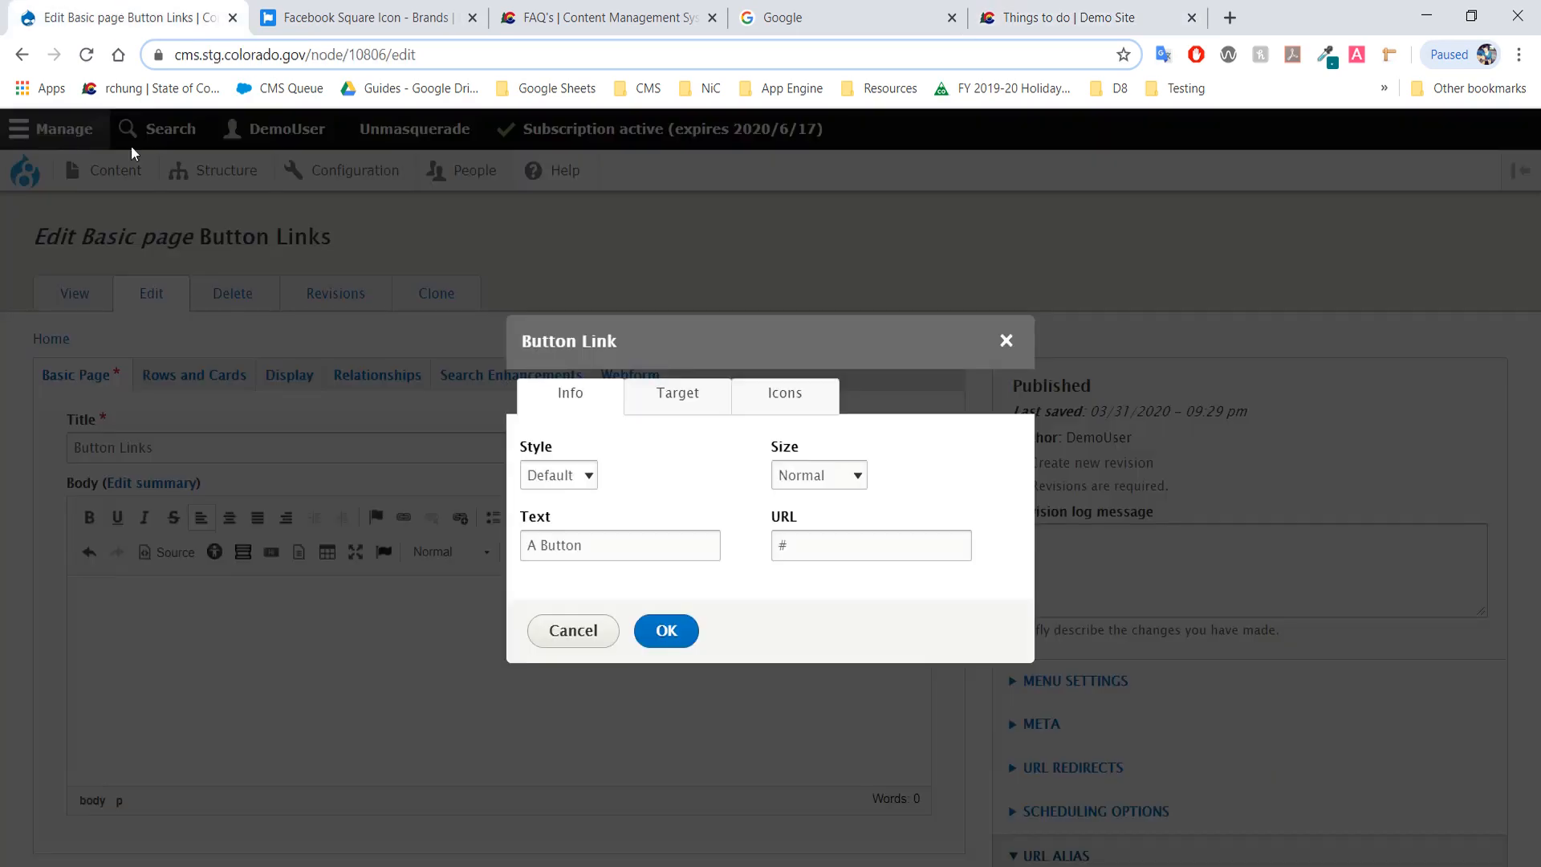
{"action": "left_click", "coordinate": [558, 476]}
{"action": "left_click", "coordinate": [555, 626]}
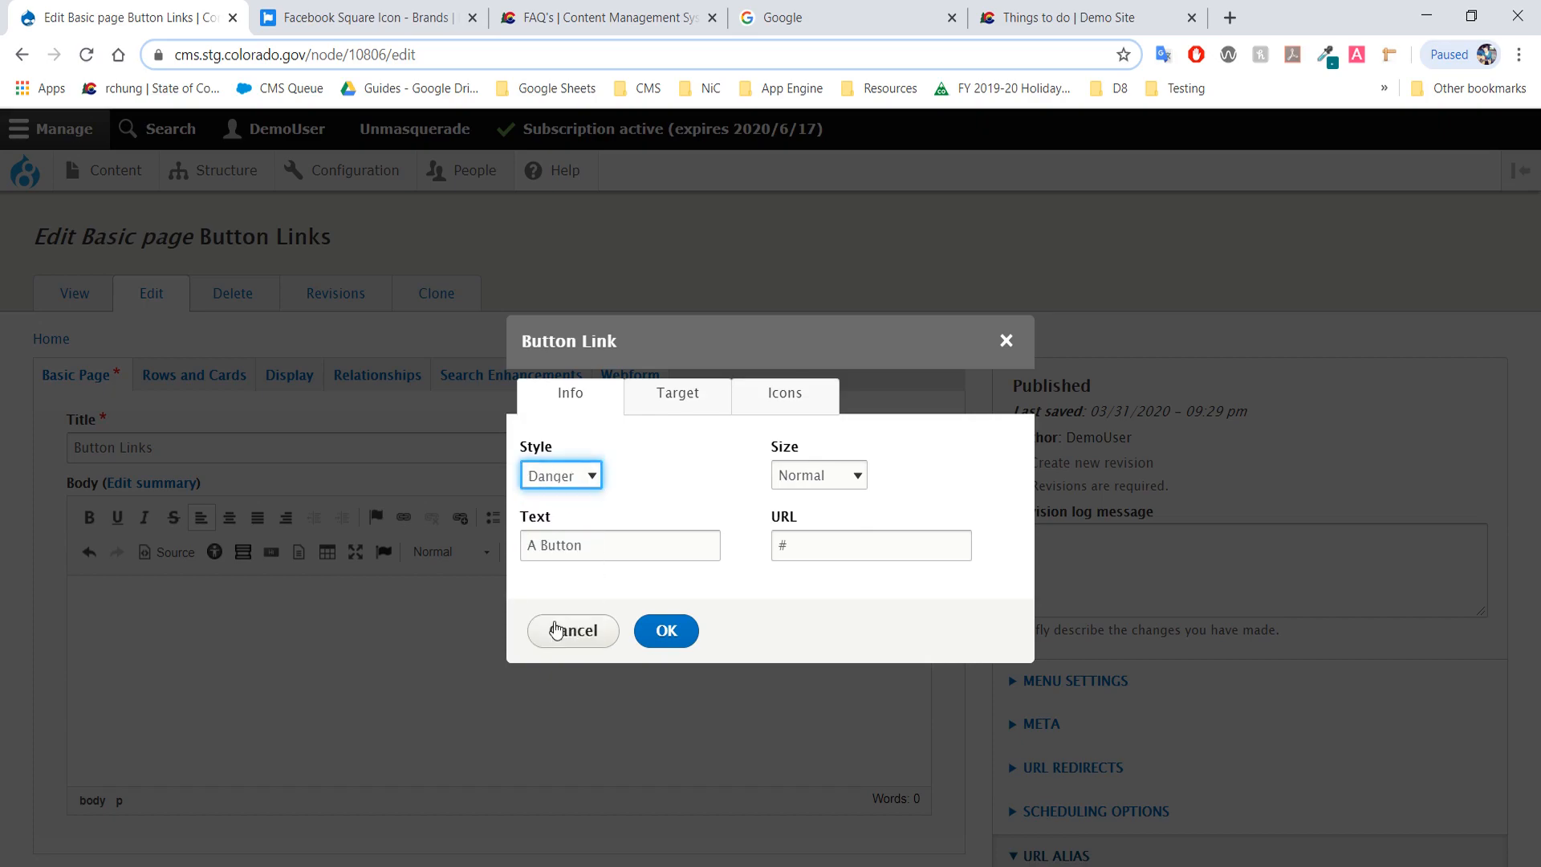
{"action": "triple_click", "coordinate": [596, 550]}
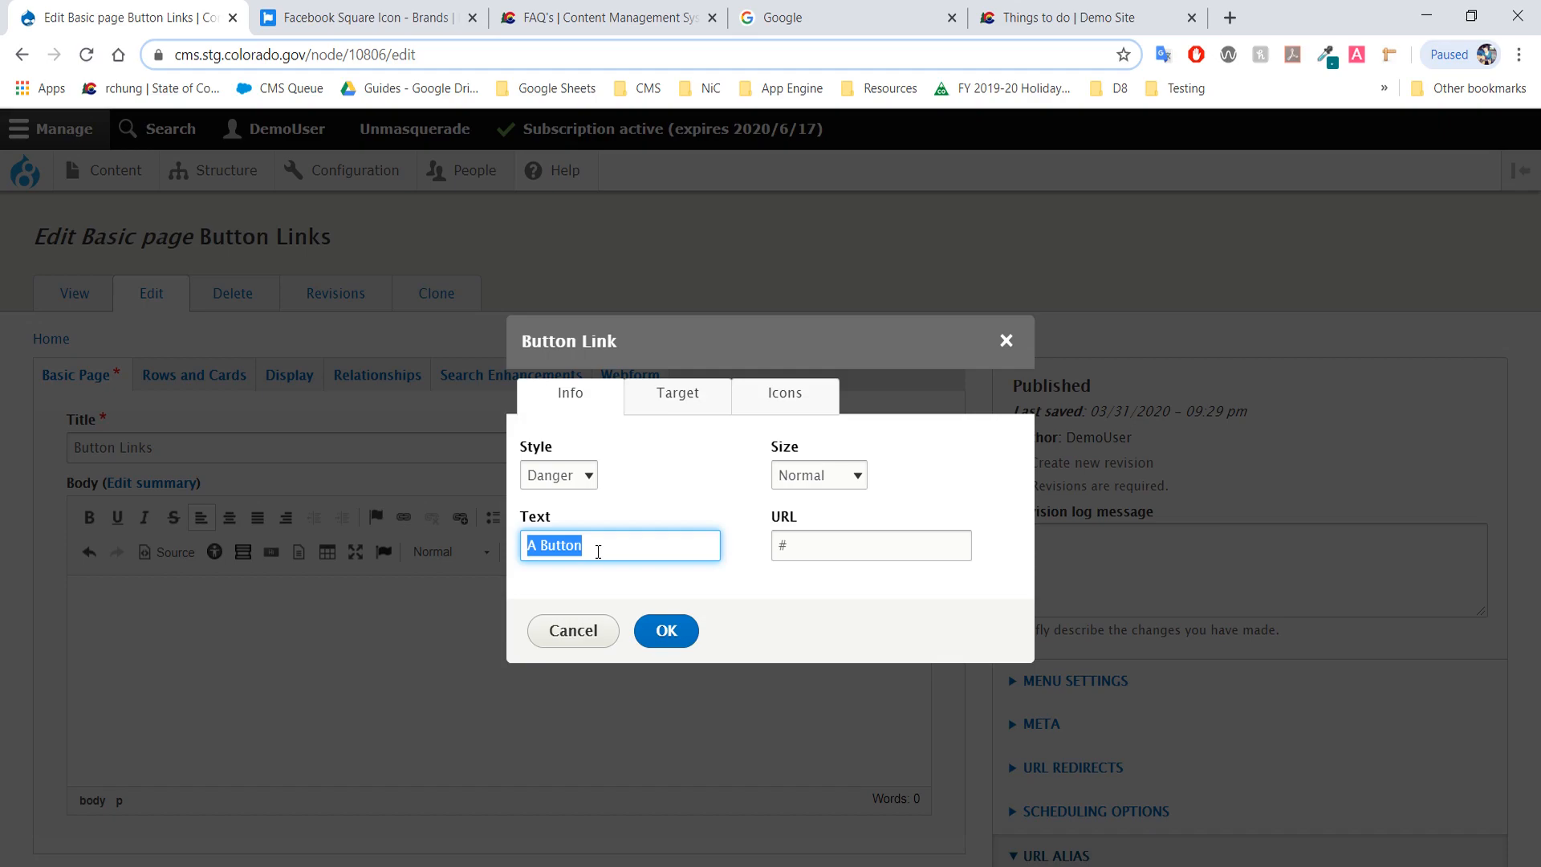
{"action": "type", "text": "Google"}
{"action": "left_click", "coordinate": [1060, 17]}
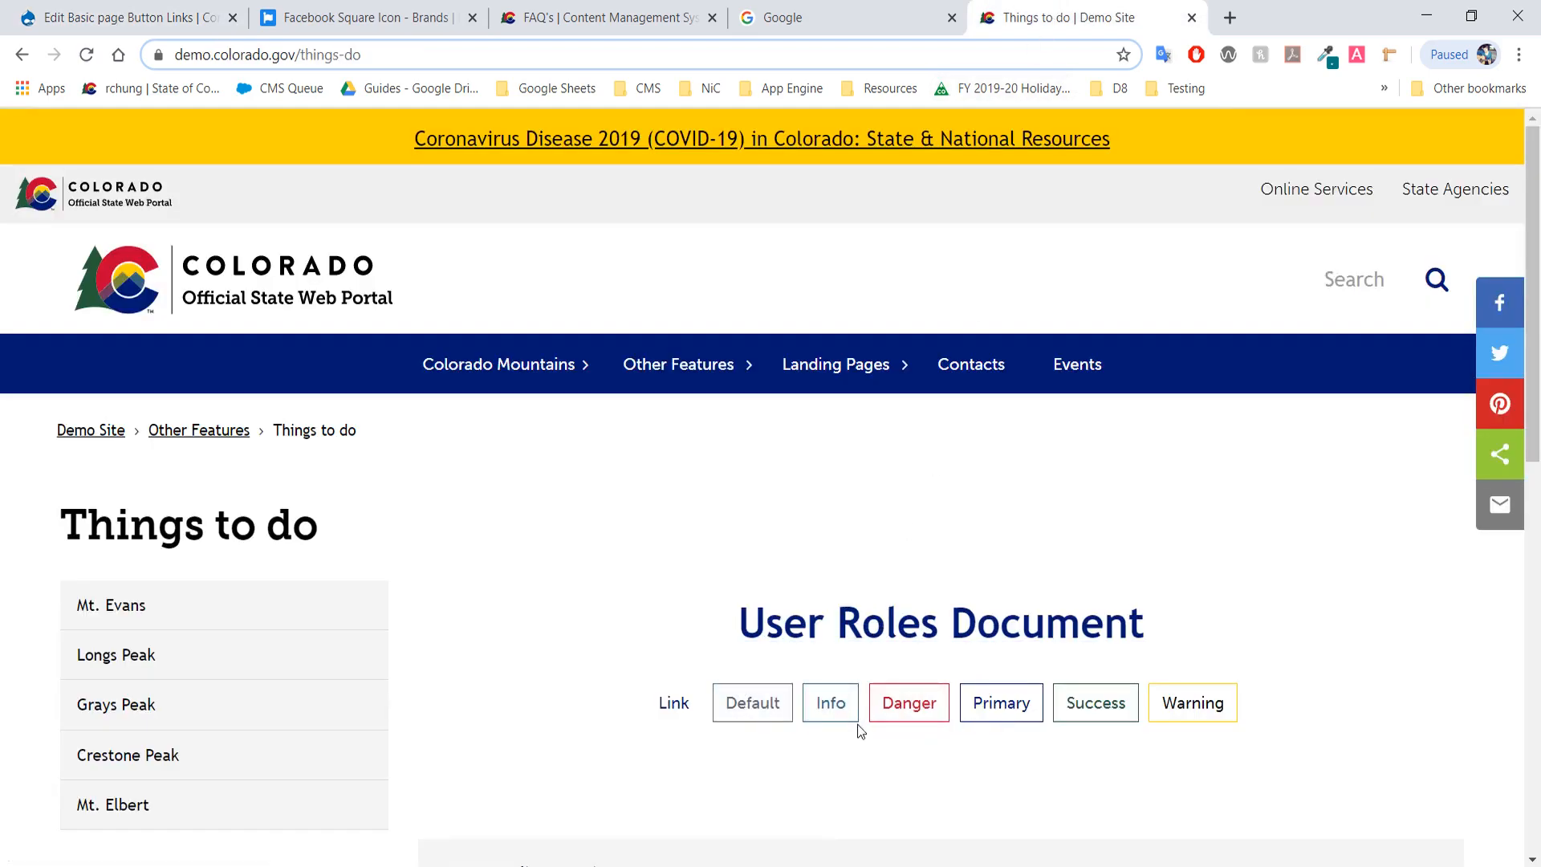
{"action": "left_click", "coordinate": [172, 14]}
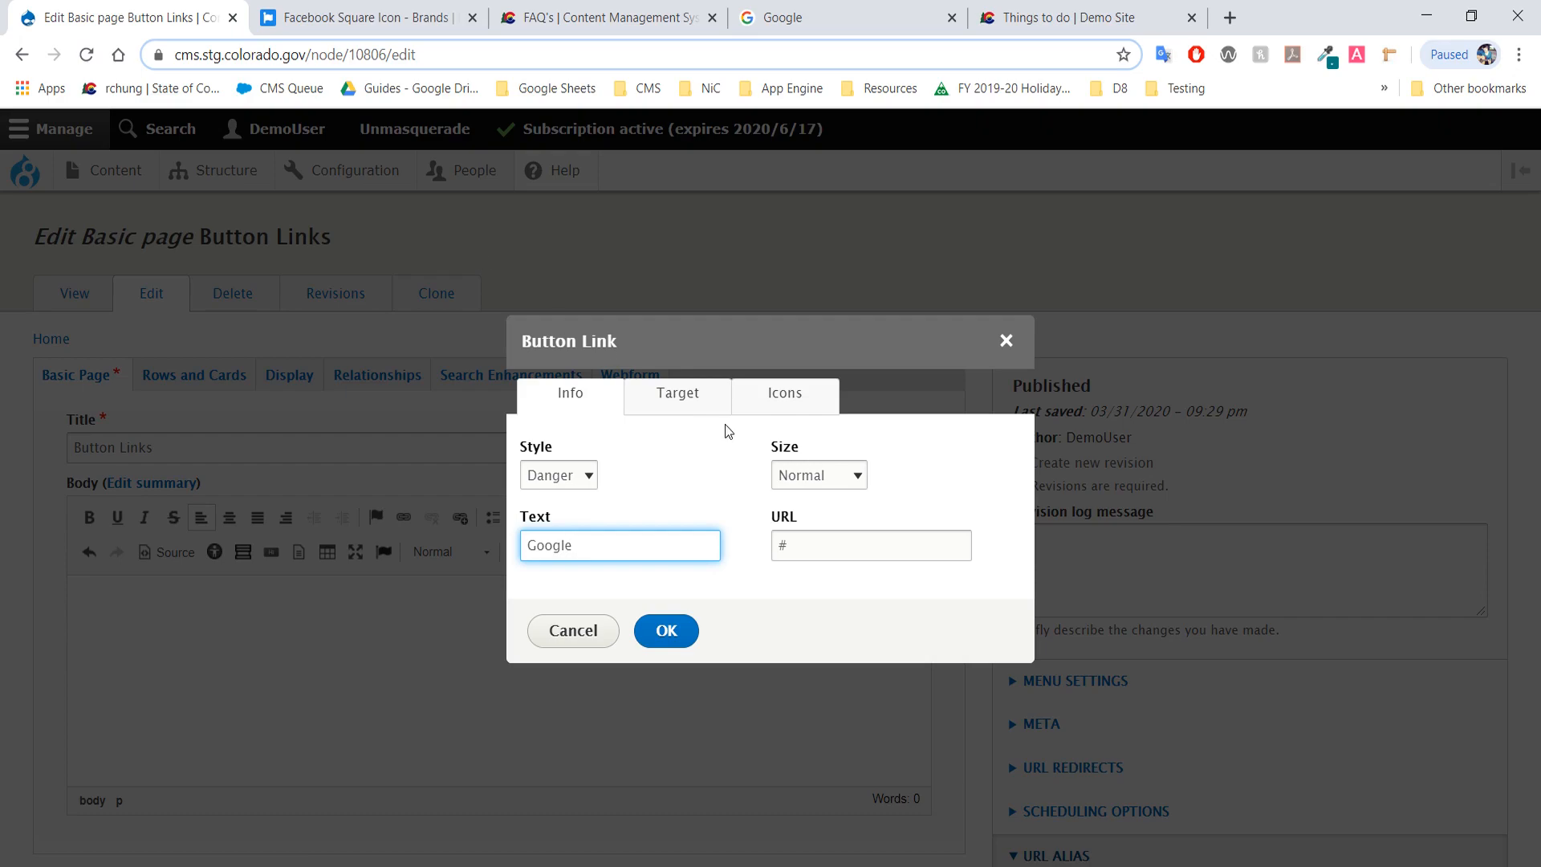
{"action": "left_click", "coordinate": [800, 480]}
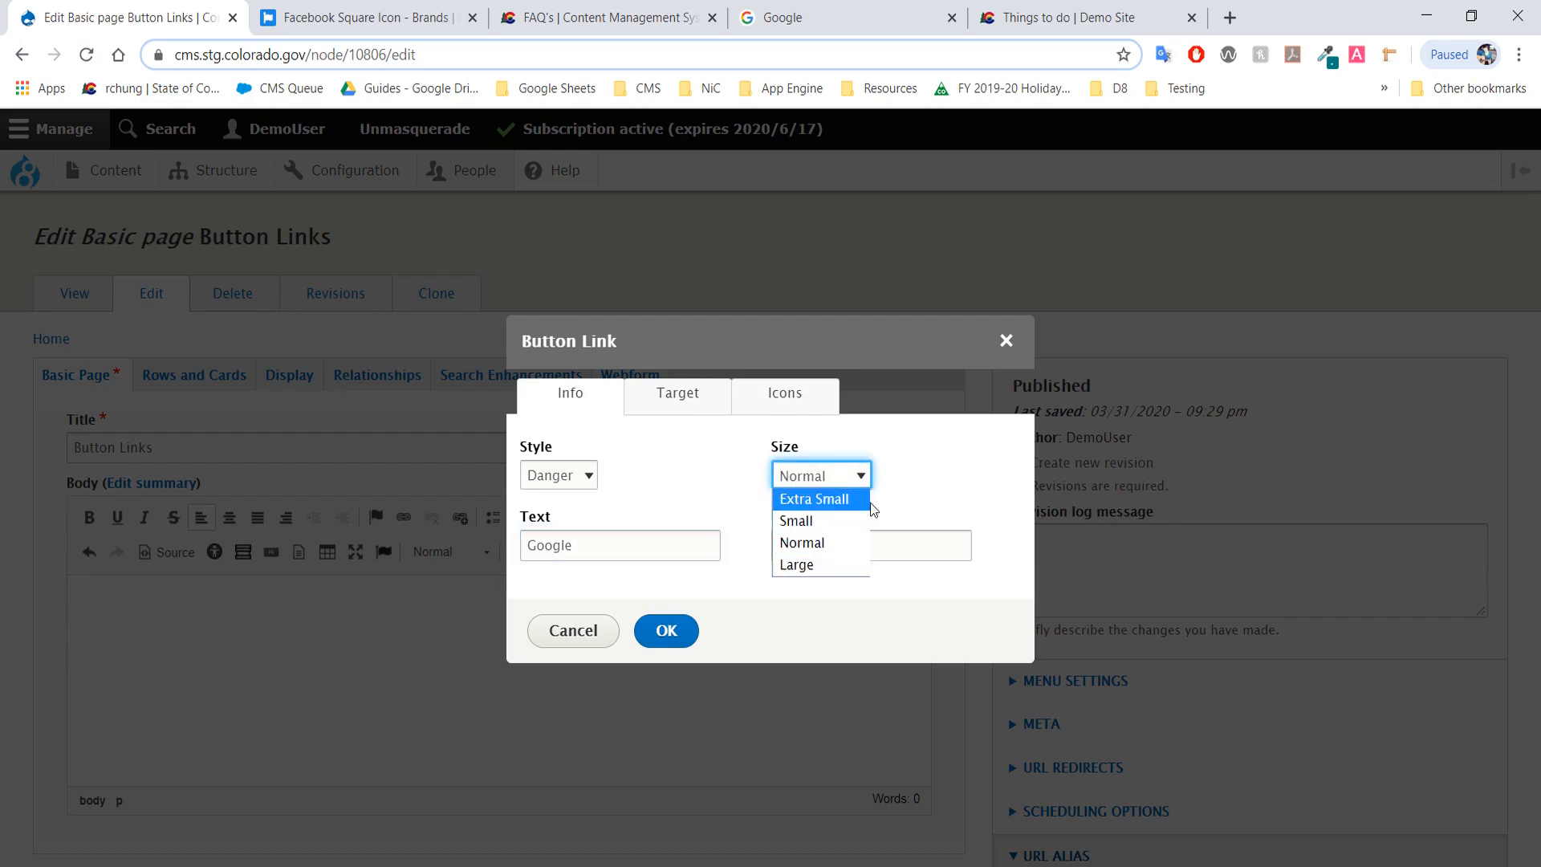
{"action": "left_click", "coordinate": [913, 491]}
{"action": "double_click", "coordinate": [846, 557]}
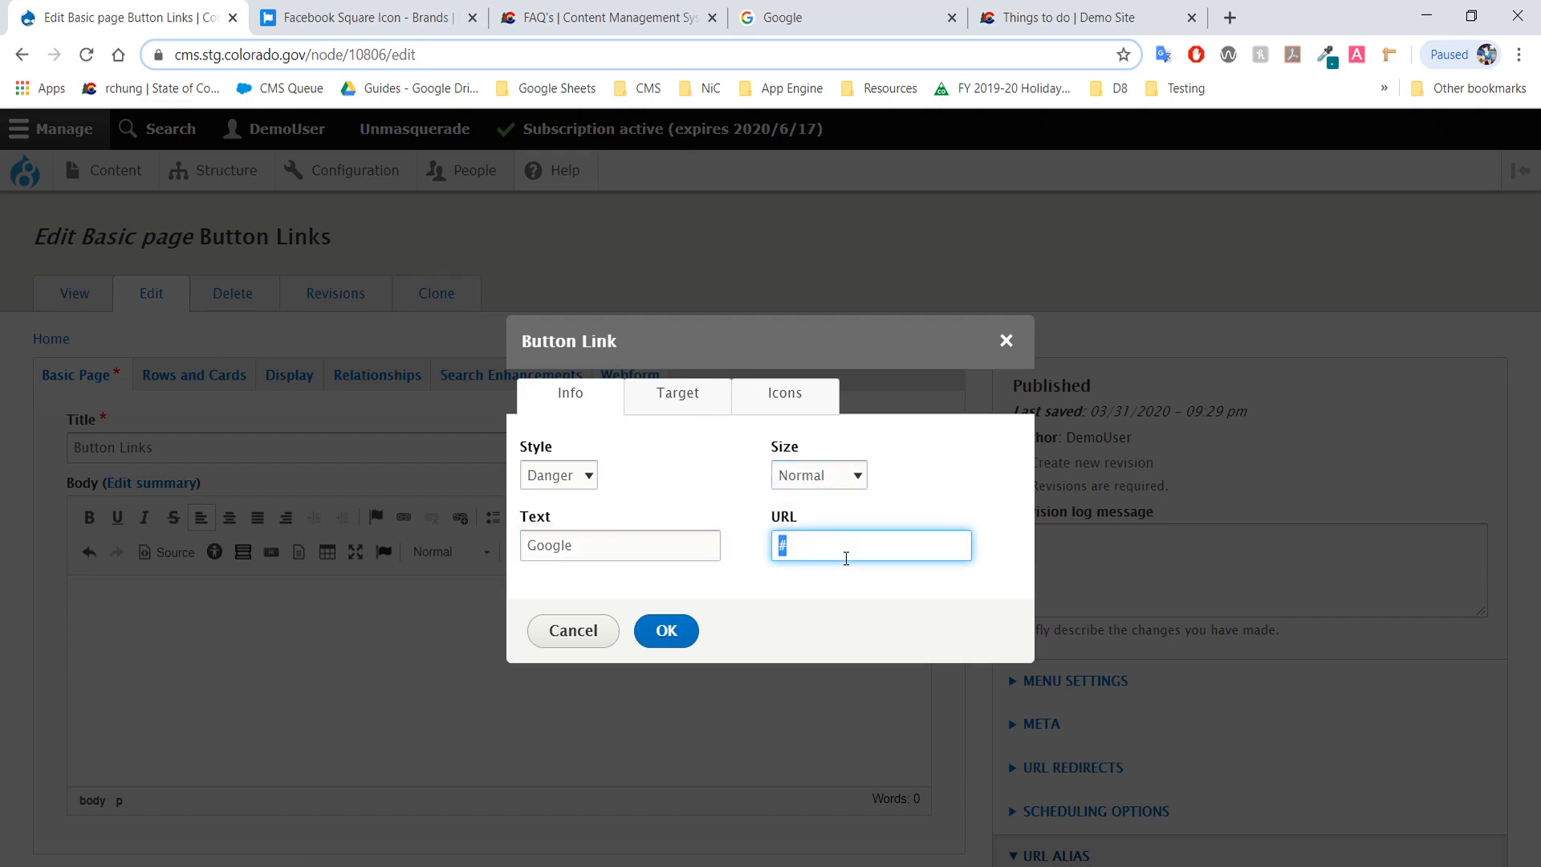
{"action": "key", "text": "BackSpace"}
{"action": "left_click", "coordinate": [879, 8]}
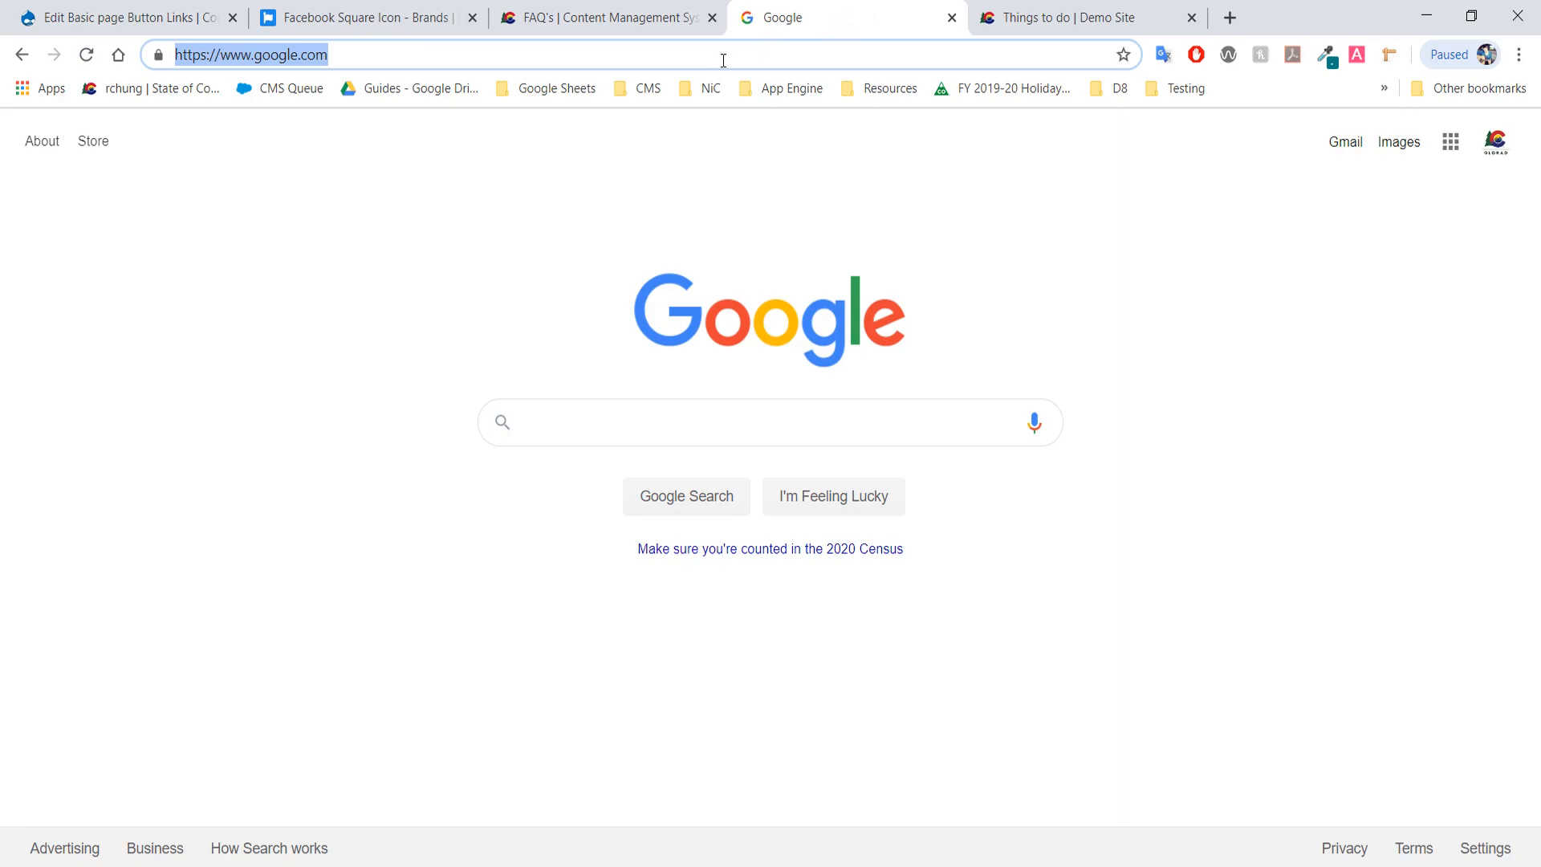
{"action": "left_click", "coordinate": [684, 59]}
{"action": "left_click_drag", "start_coordinate": [328, 58], "coordinate": [161, 58]}
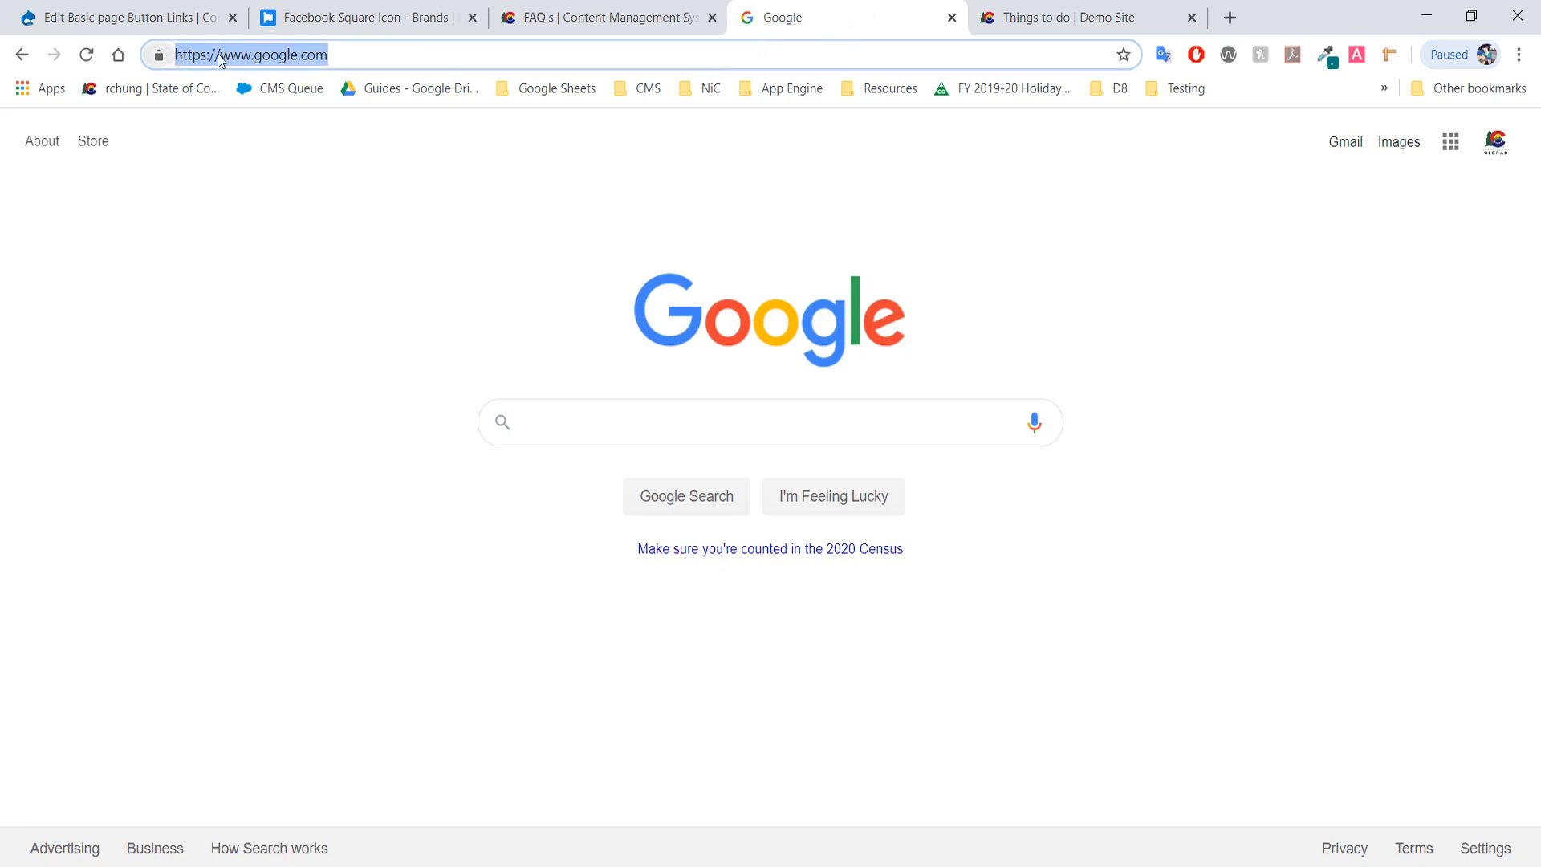
{"action": "right_click", "coordinate": [305, 53]}
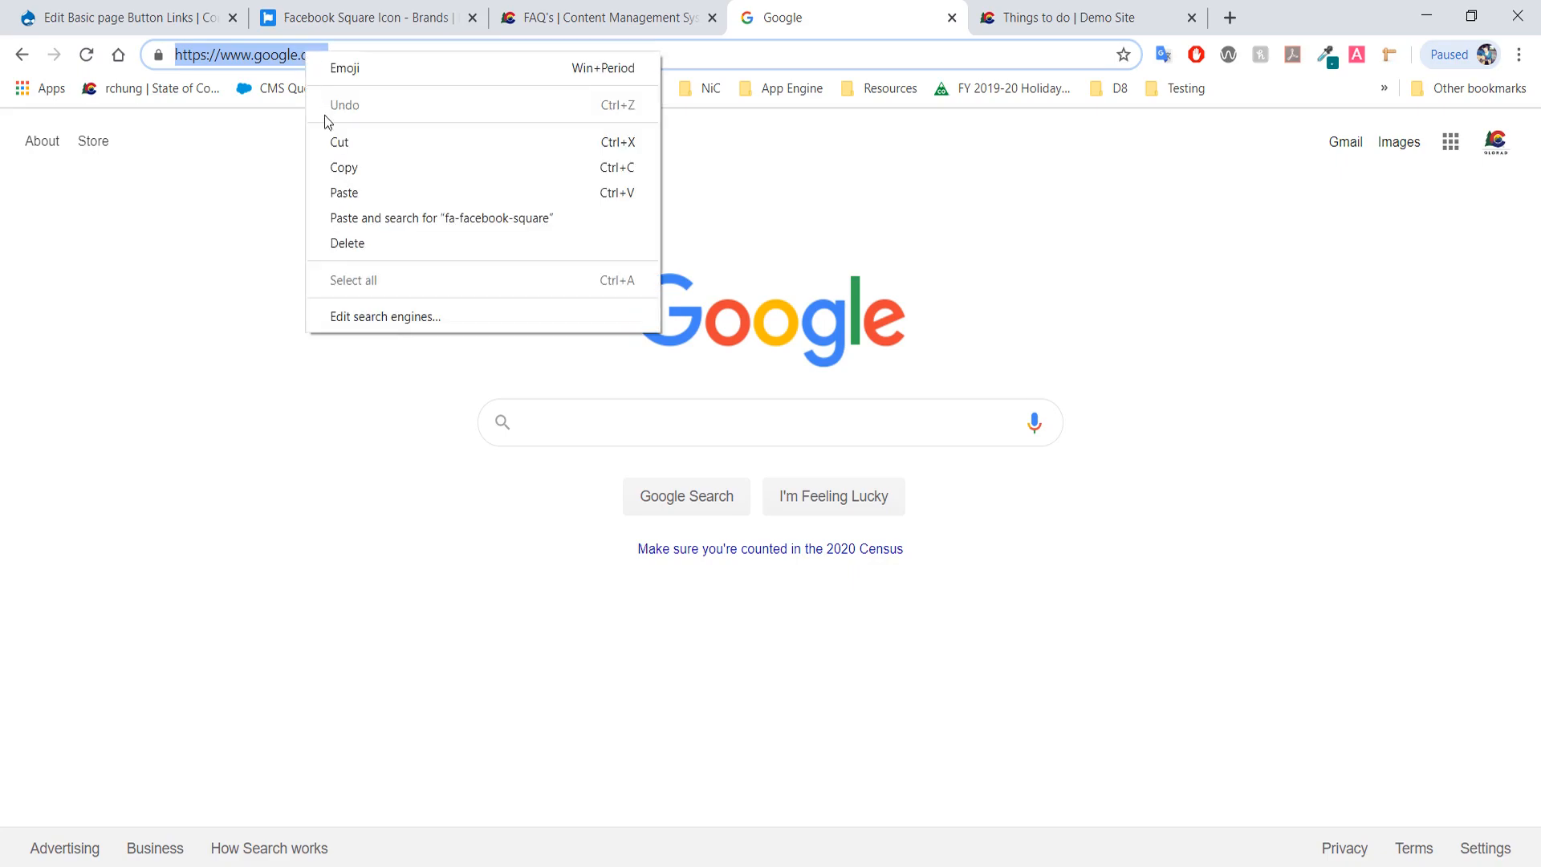
{"action": "left_click", "coordinate": [343, 167]}
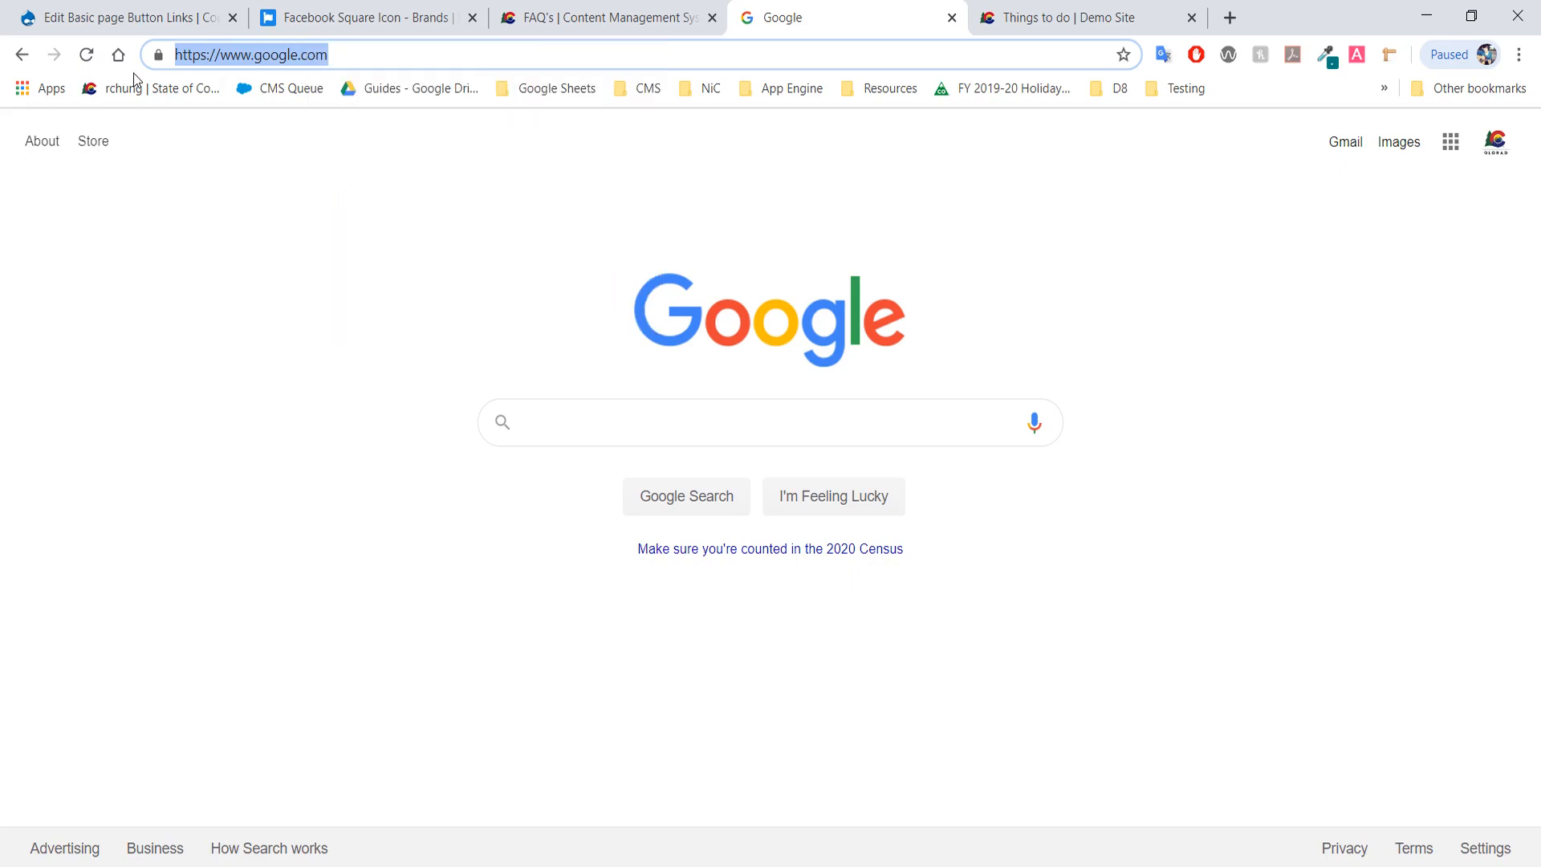
{"action": "left_click", "coordinate": [179, 23]}
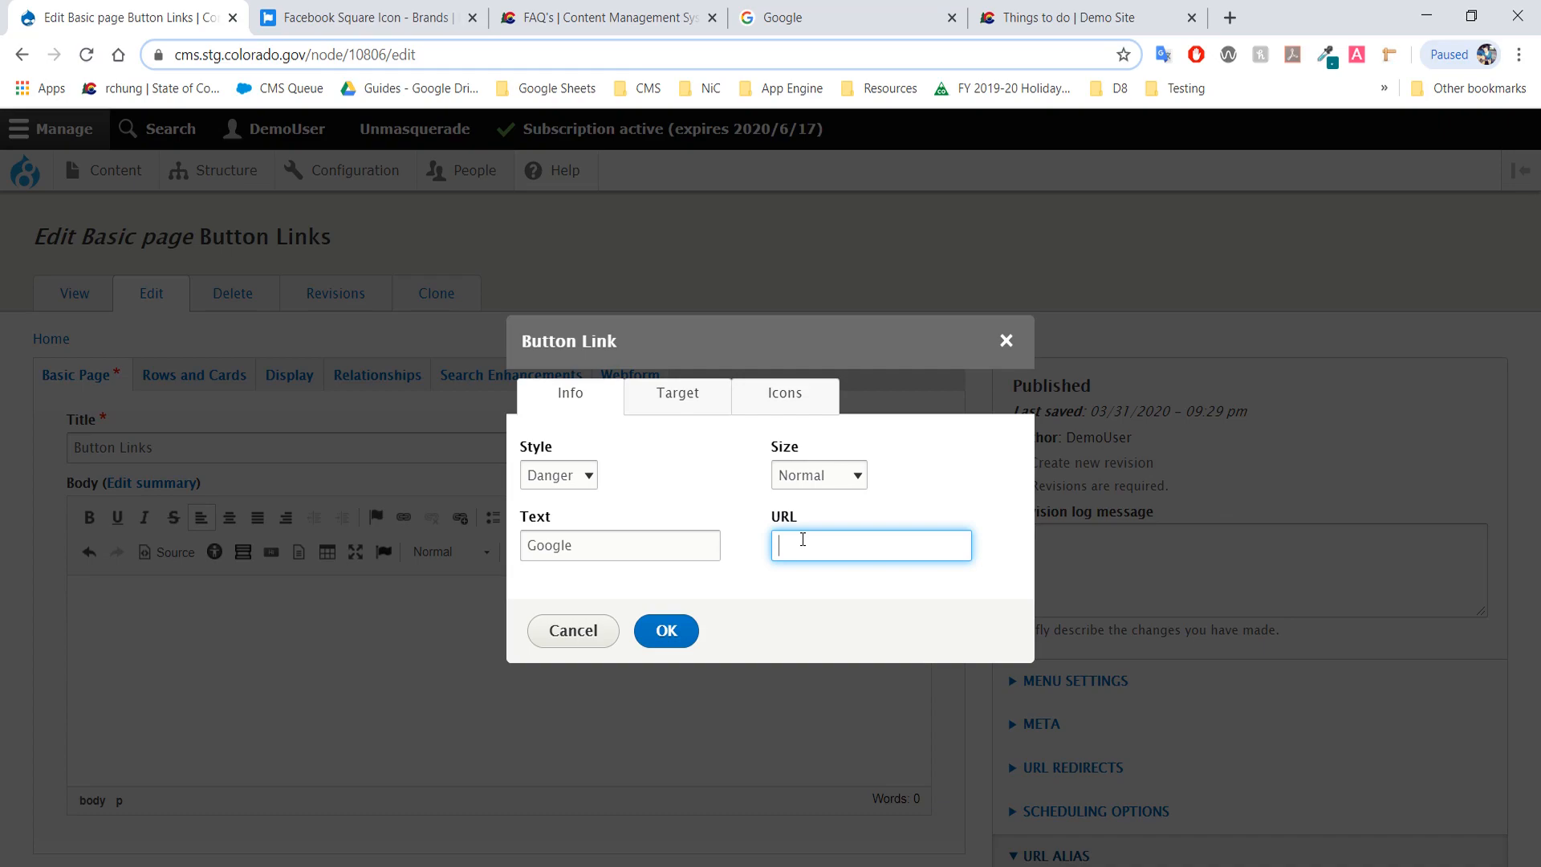
{"action": "key", "text": "ctrl+v"}
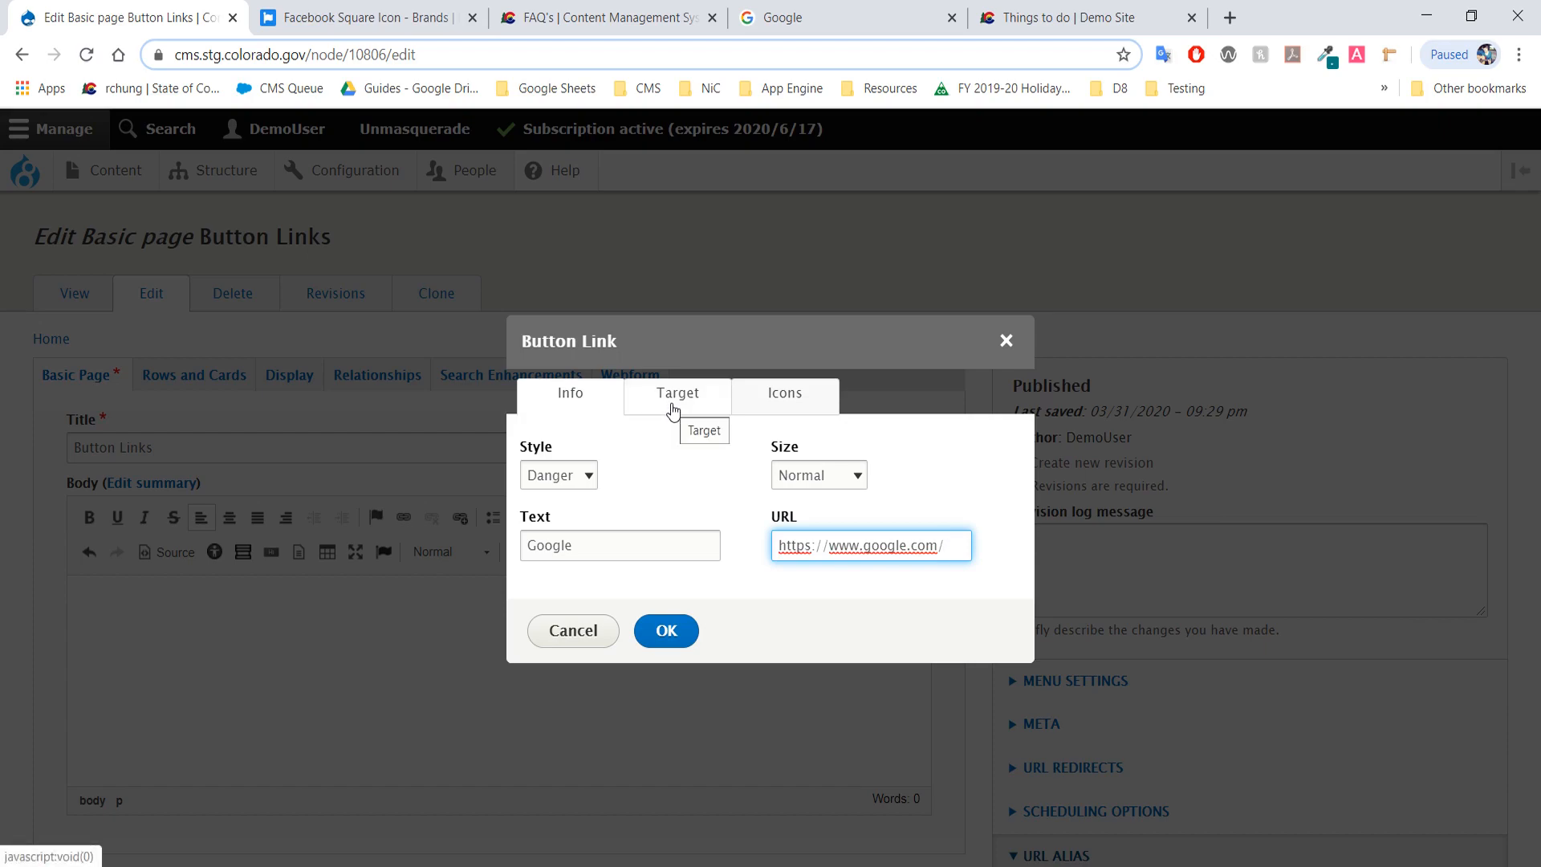
Step: Review the target options for the Google button link and insert it into the page body
{"action": "left_click", "coordinate": [673, 409]}
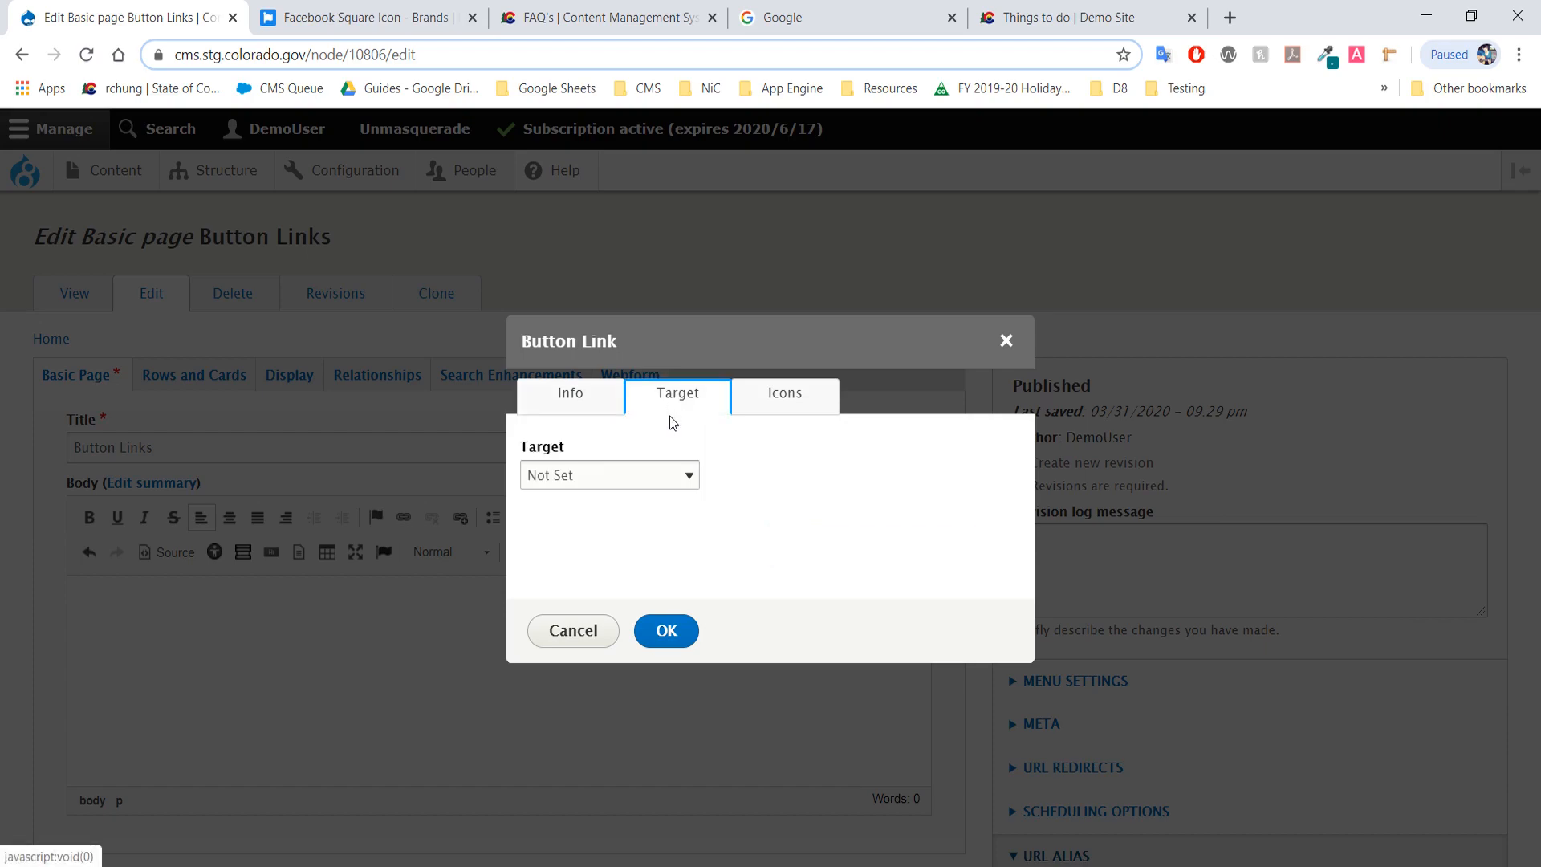
{"action": "left_click", "coordinate": [655, 482]}
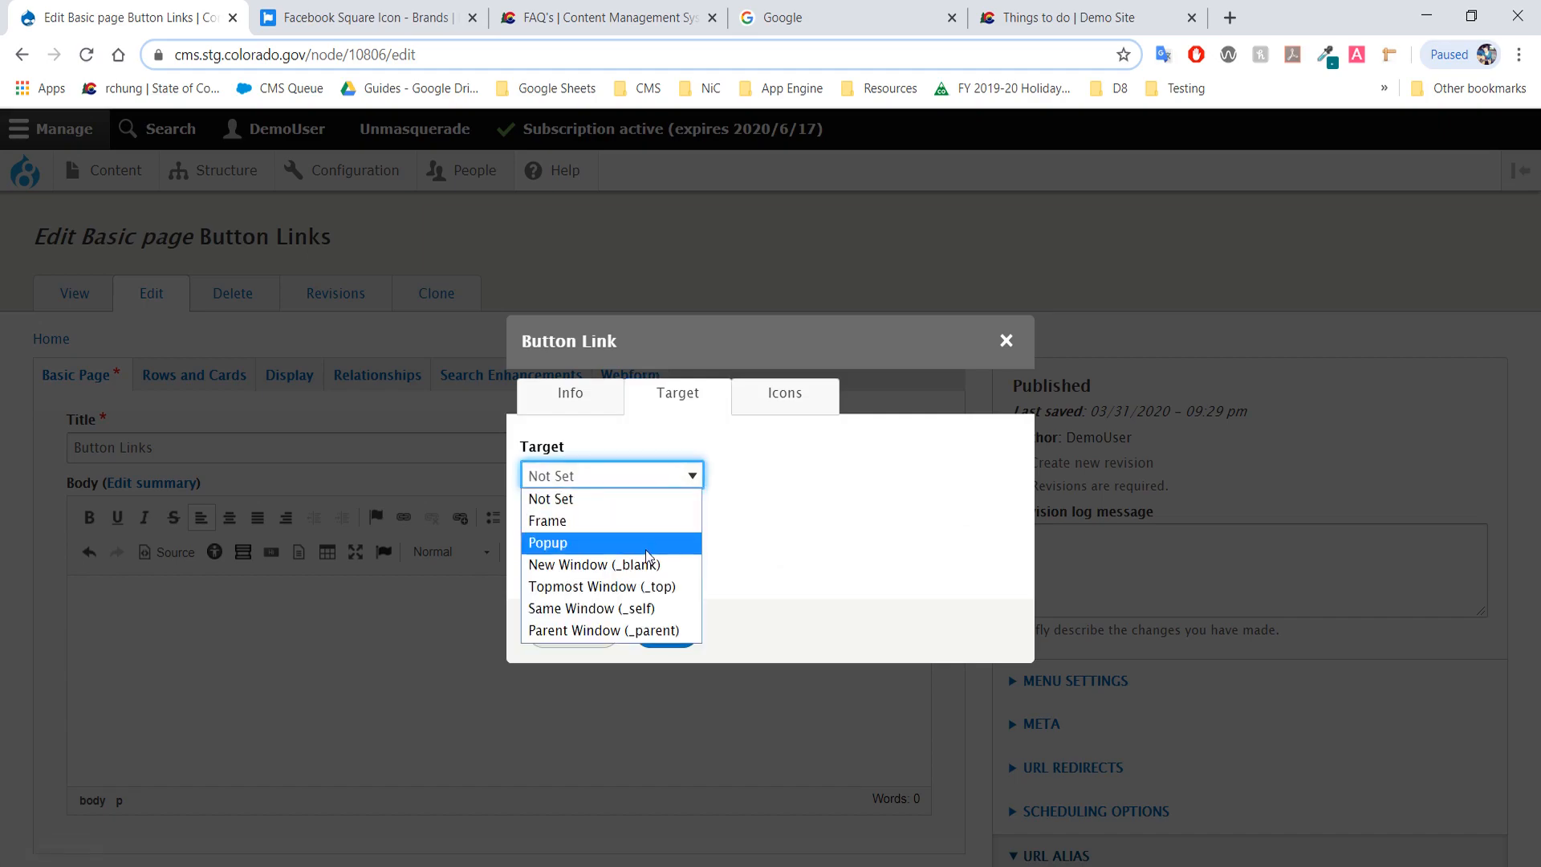
{"action": "left_click", "coordinate": [683, 454]}
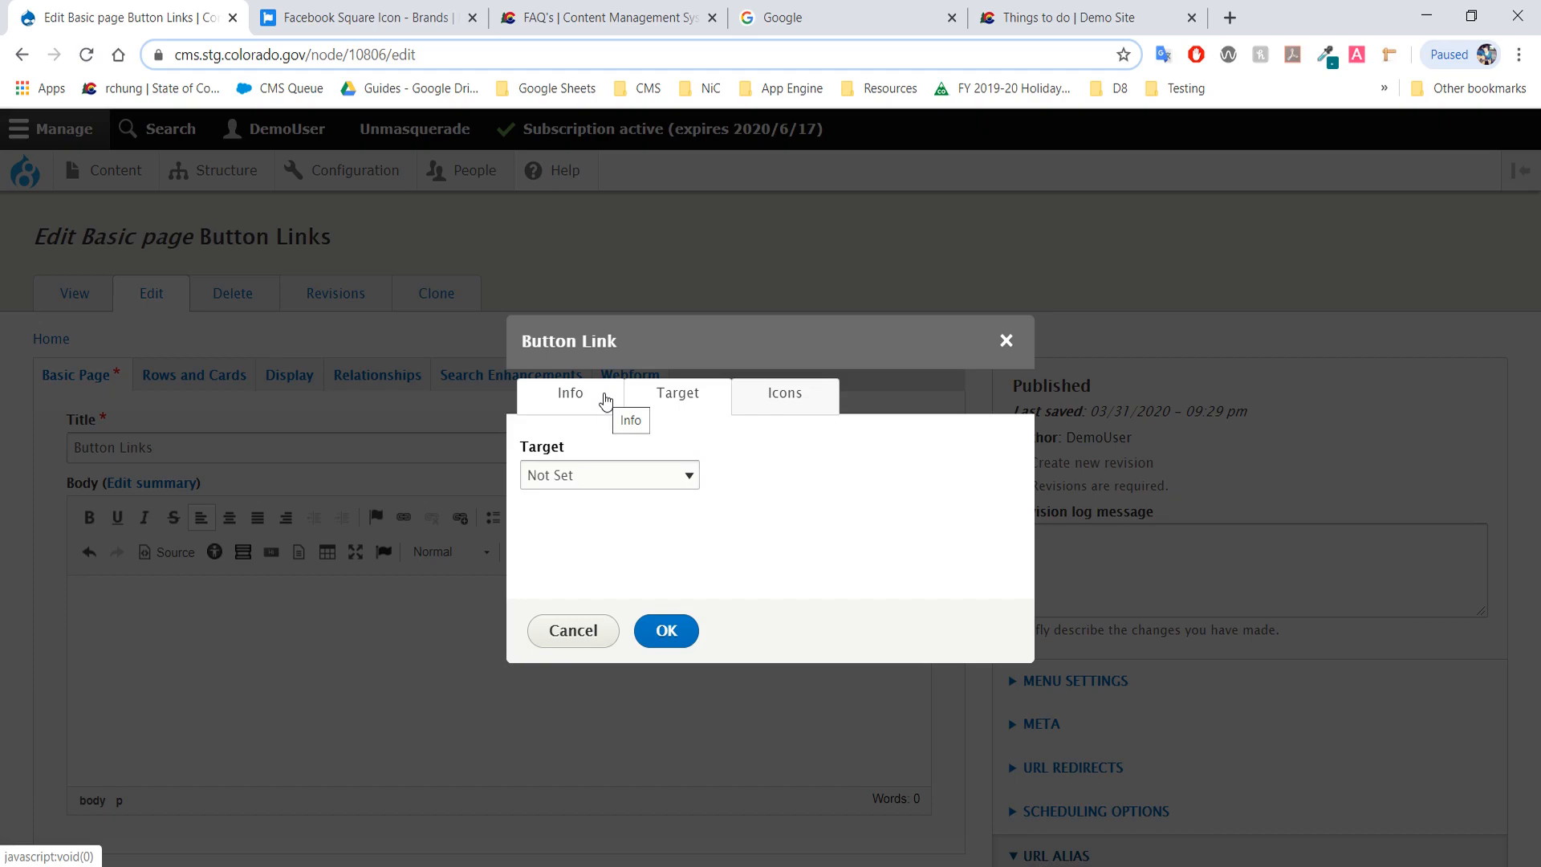
{"action": "left_click", "coordinate": [598, 399]}
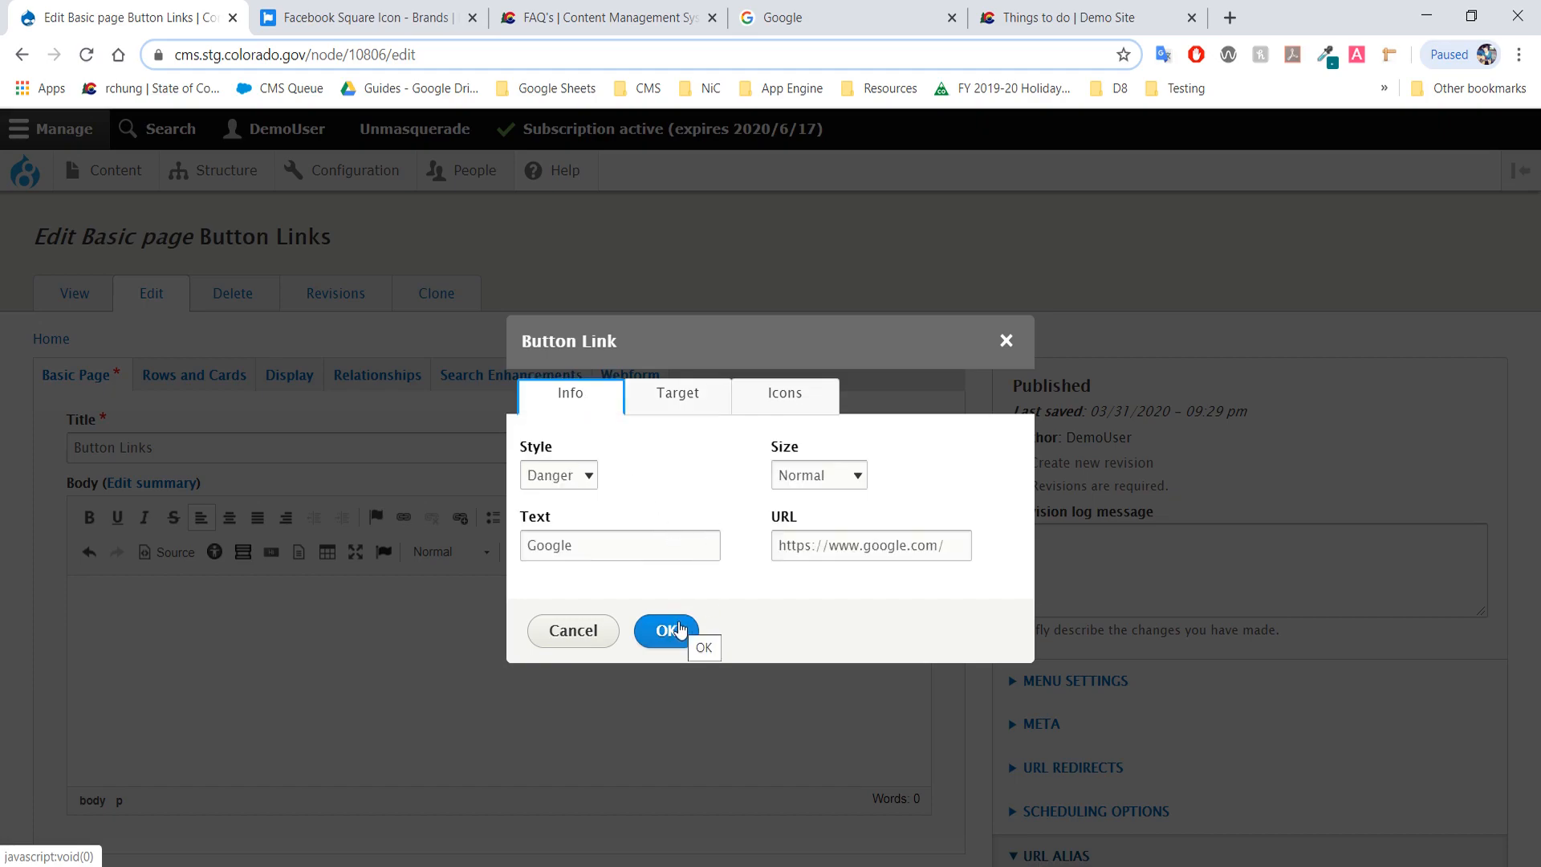
{"action": "left_click", "coordinate": [681, 628]}
{"action": "left_click", "coordinate": [187, 619]}
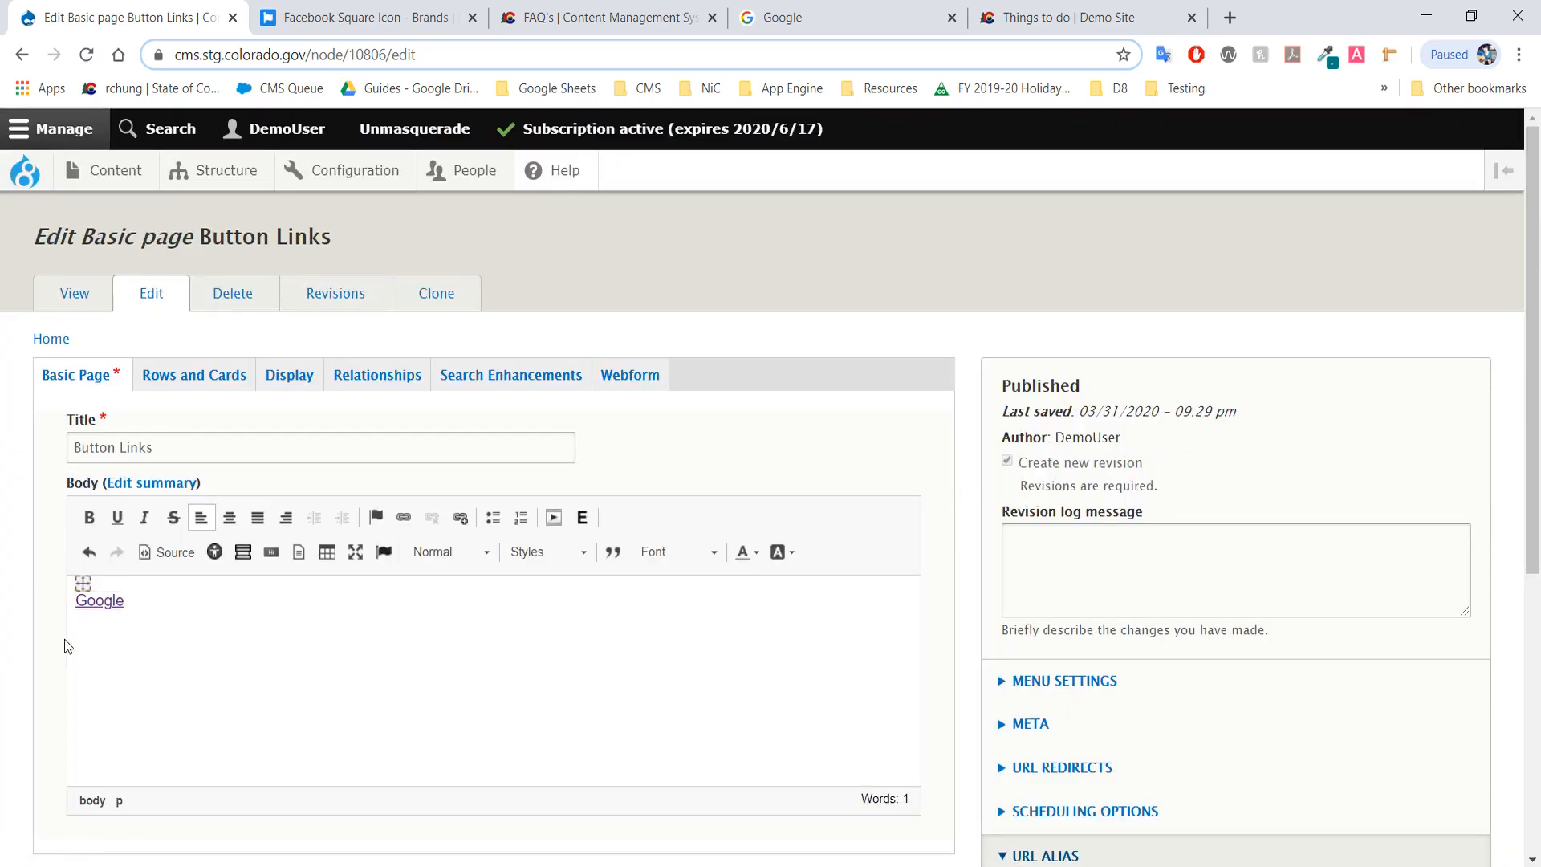
Step: Preview the Button Links page to check the Google button, and return to content editing
{"action": "scroll", "coordinate": [12, 711], "scroll_direction": "down", "scroll_amount": 6}
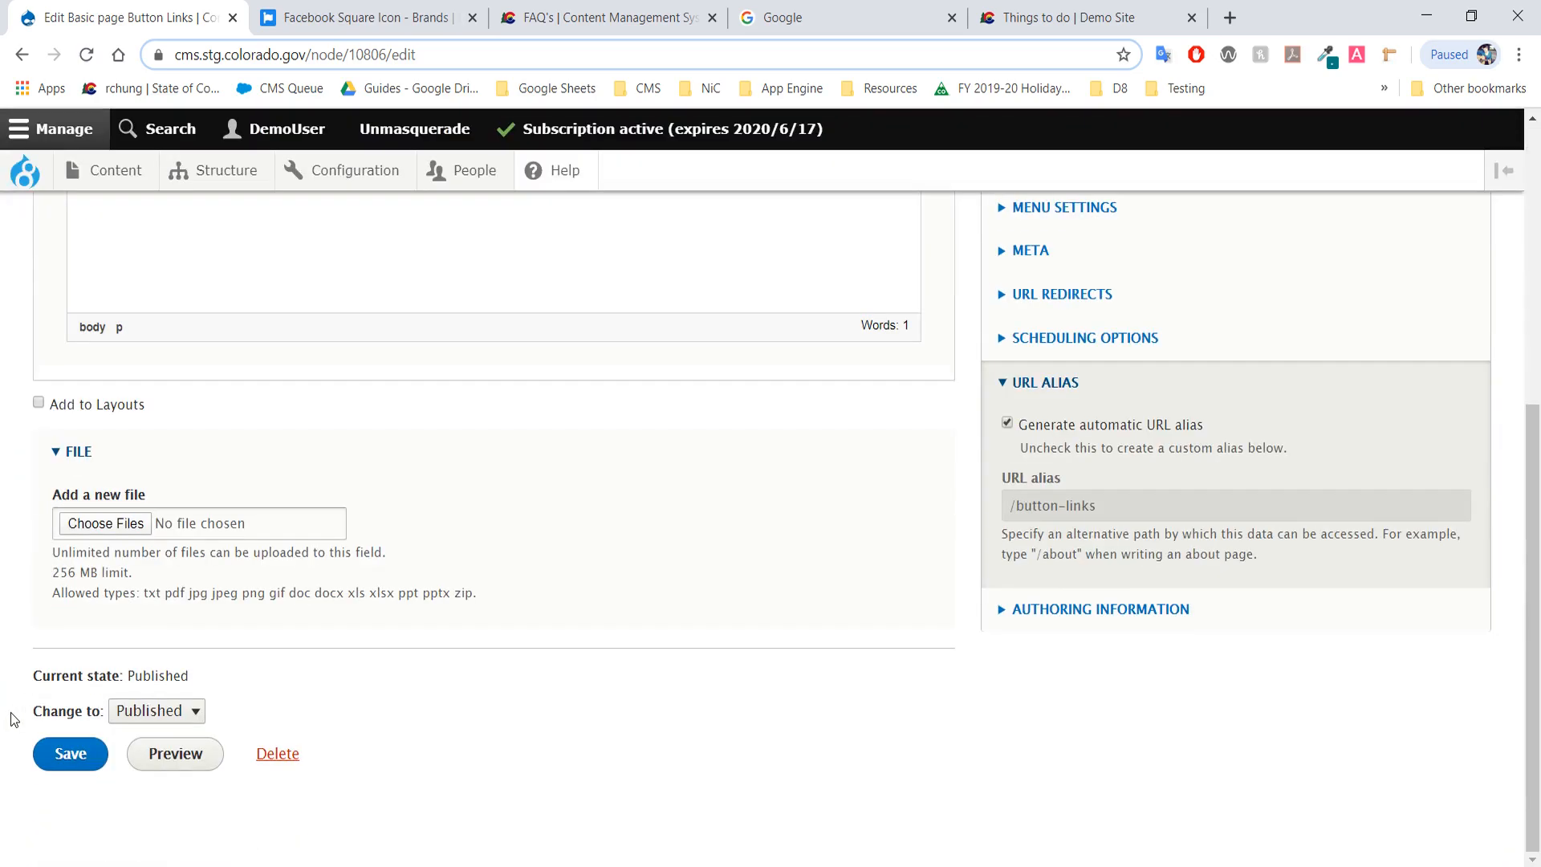
{"action": "left_click", "coordinate": [173, 759]}
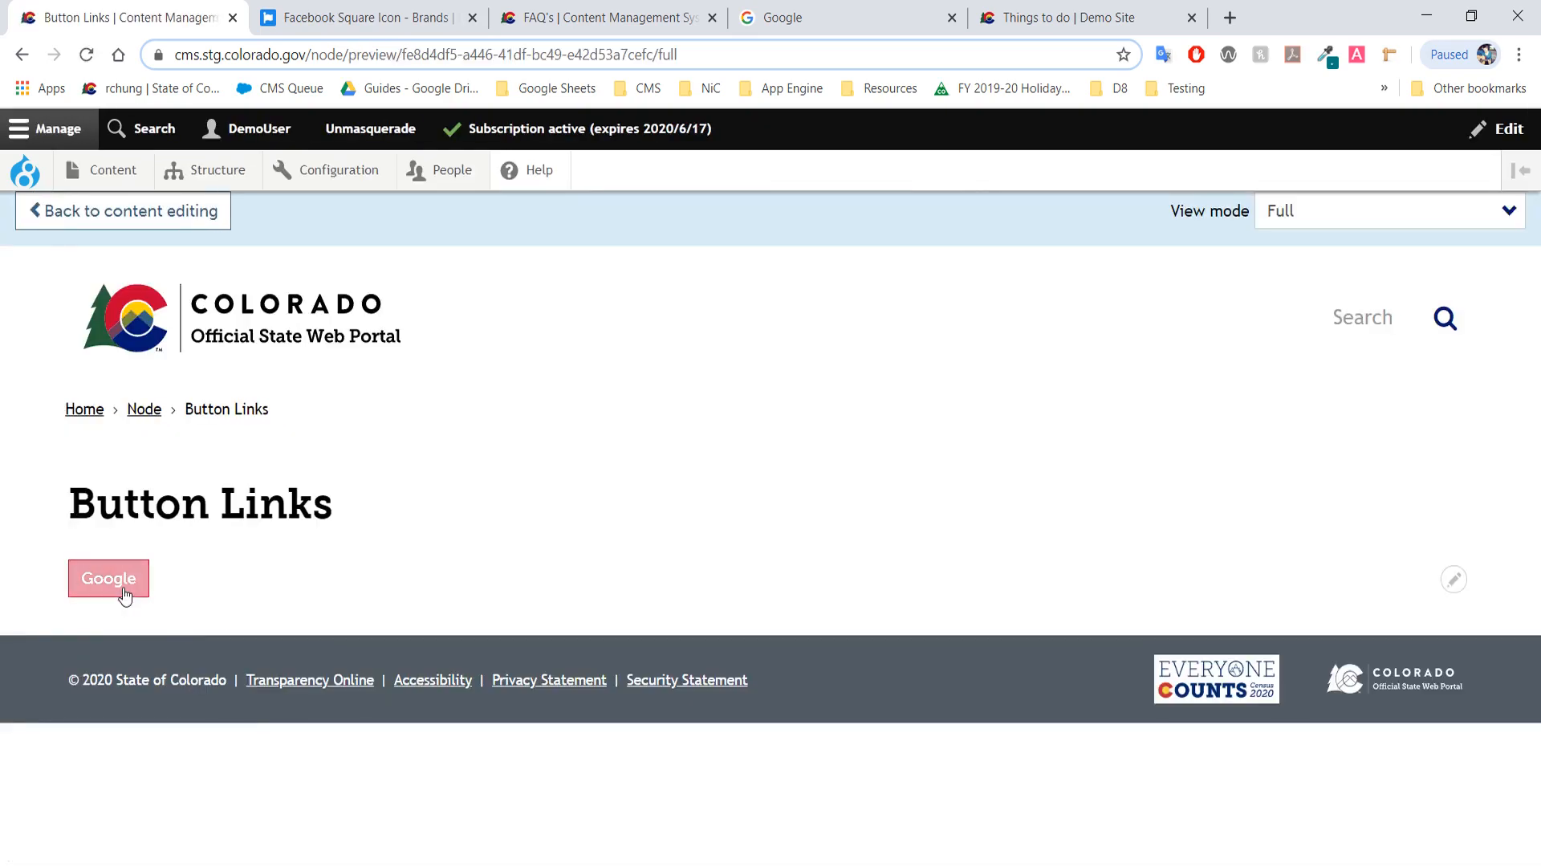
{"action": "left_click", "coordinate": [88, 220]}
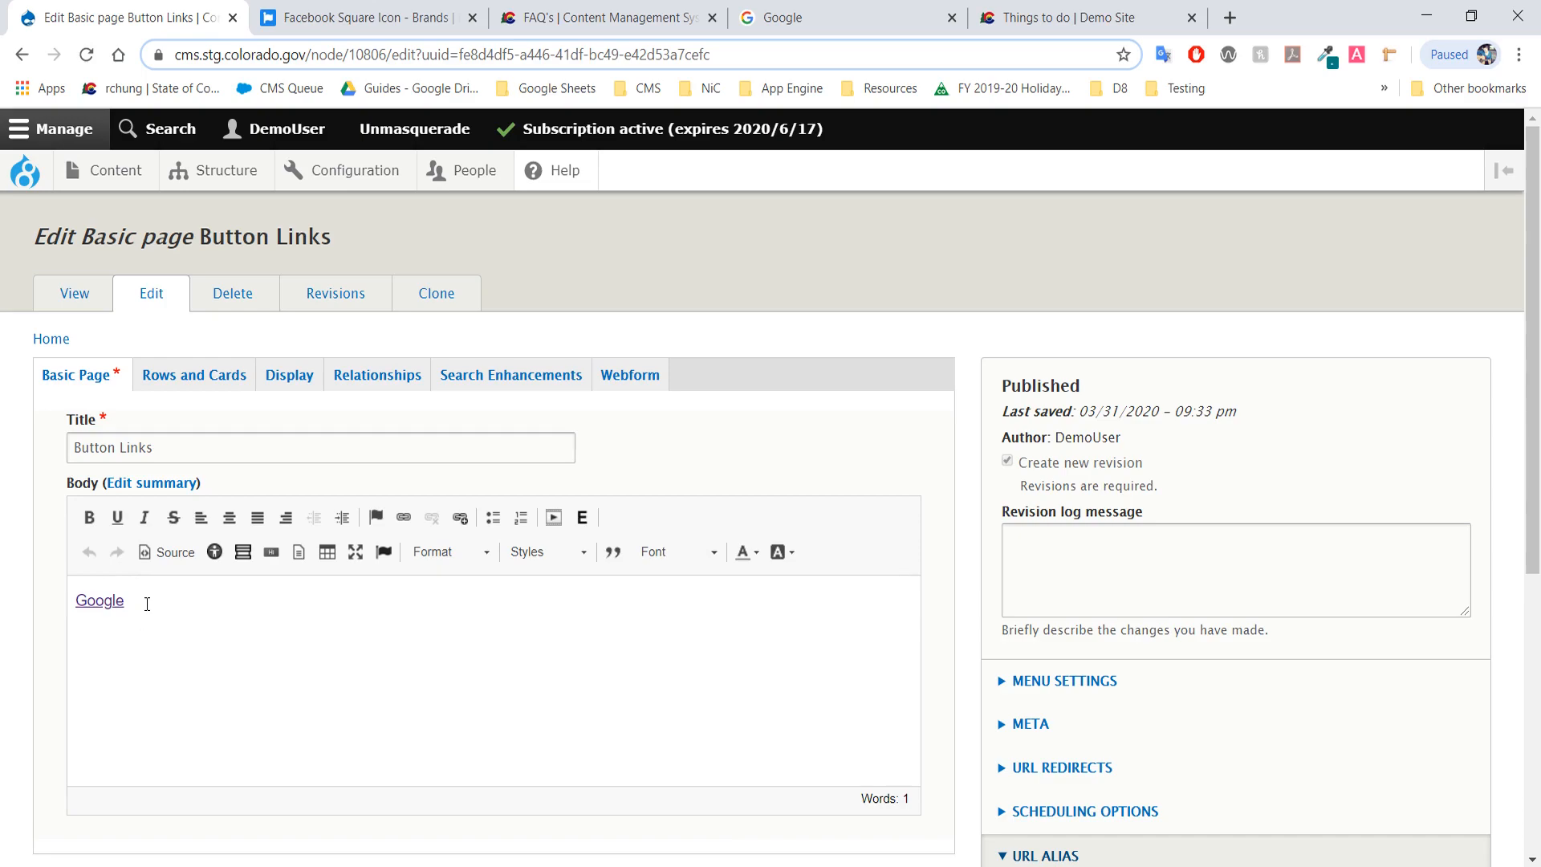
Step: Start a second button link on a new line below the Google link, using the Primary style
{"action": "left_click", "coordinate": [147, 604]}
{"action": "key", "text": "Return"}
{"action": "left_click", "coordinate": [270, 555]}
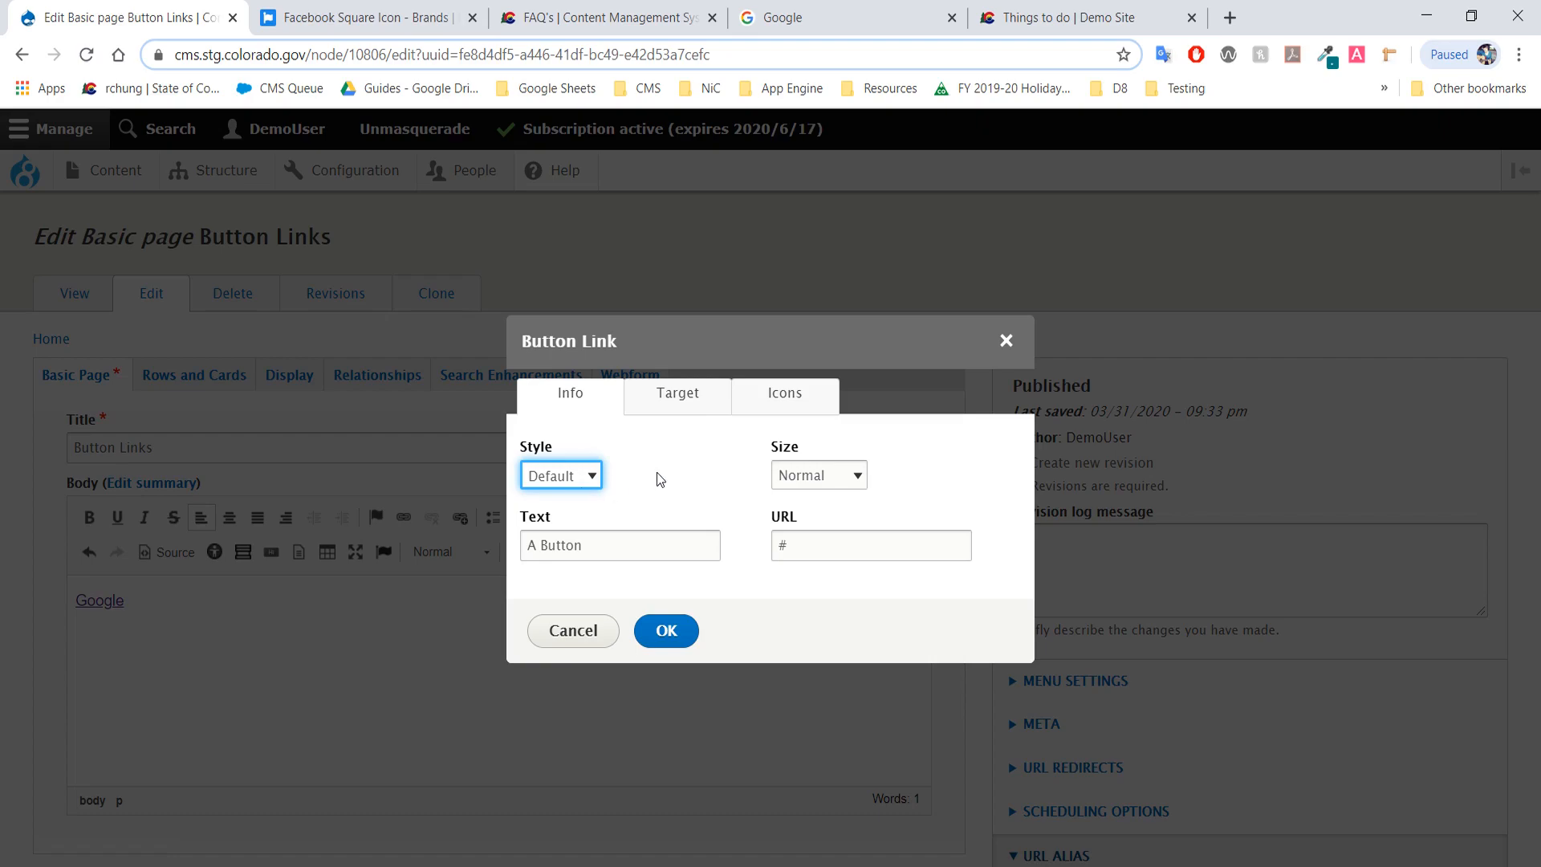
{"action": "left_click", "coordinate": [592, 477]}
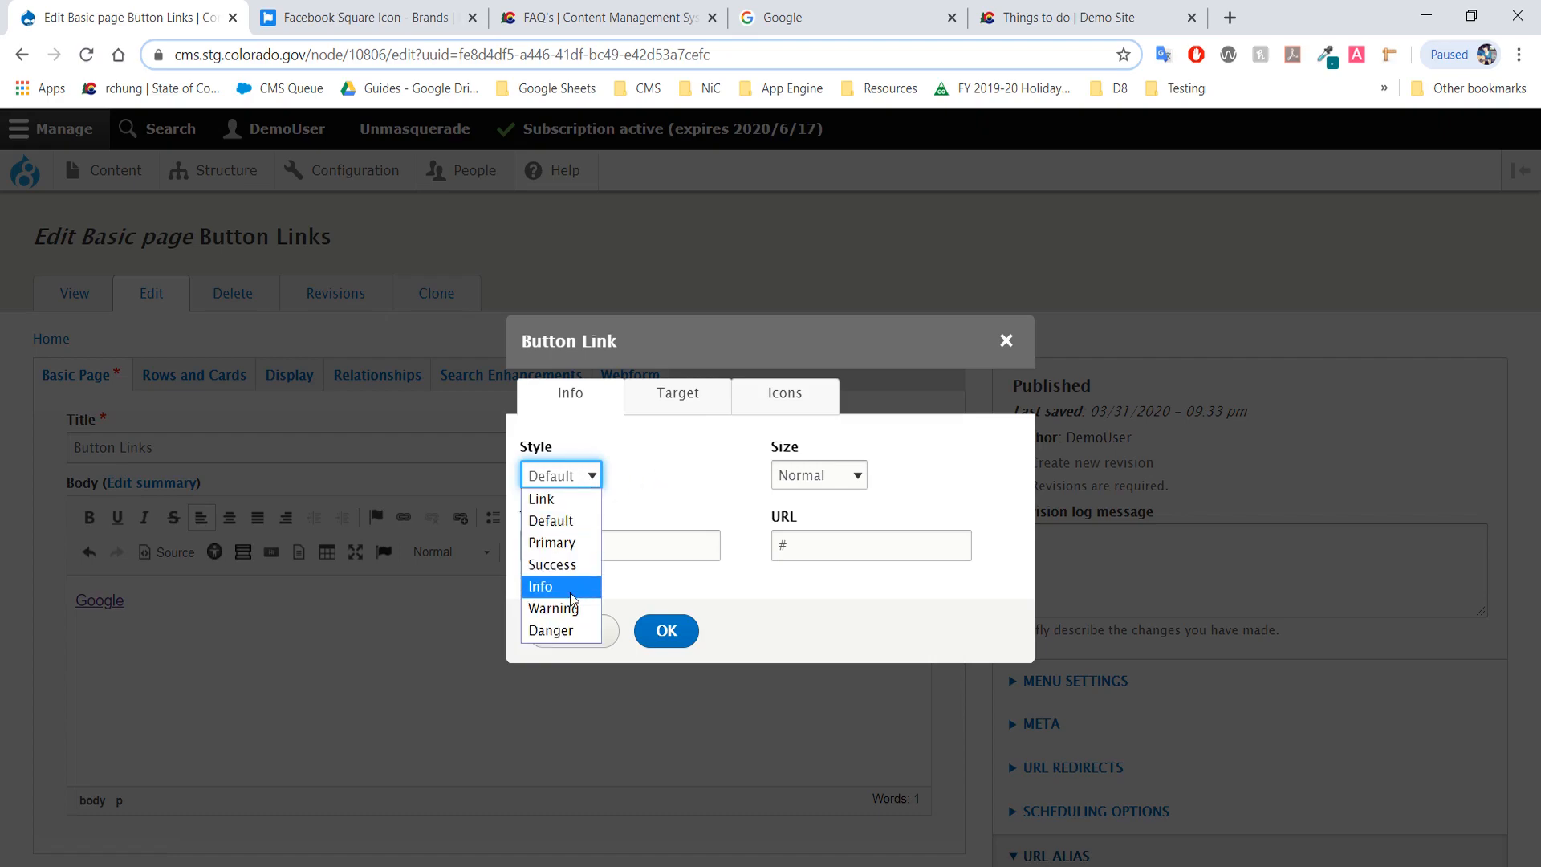
{"action": "left_click", "coordinate": [563, 543]}
Step: Set the second button link's text to FAQ Page and its size to Large
{"action": "triple_click", "coordinate": [579, 548]}
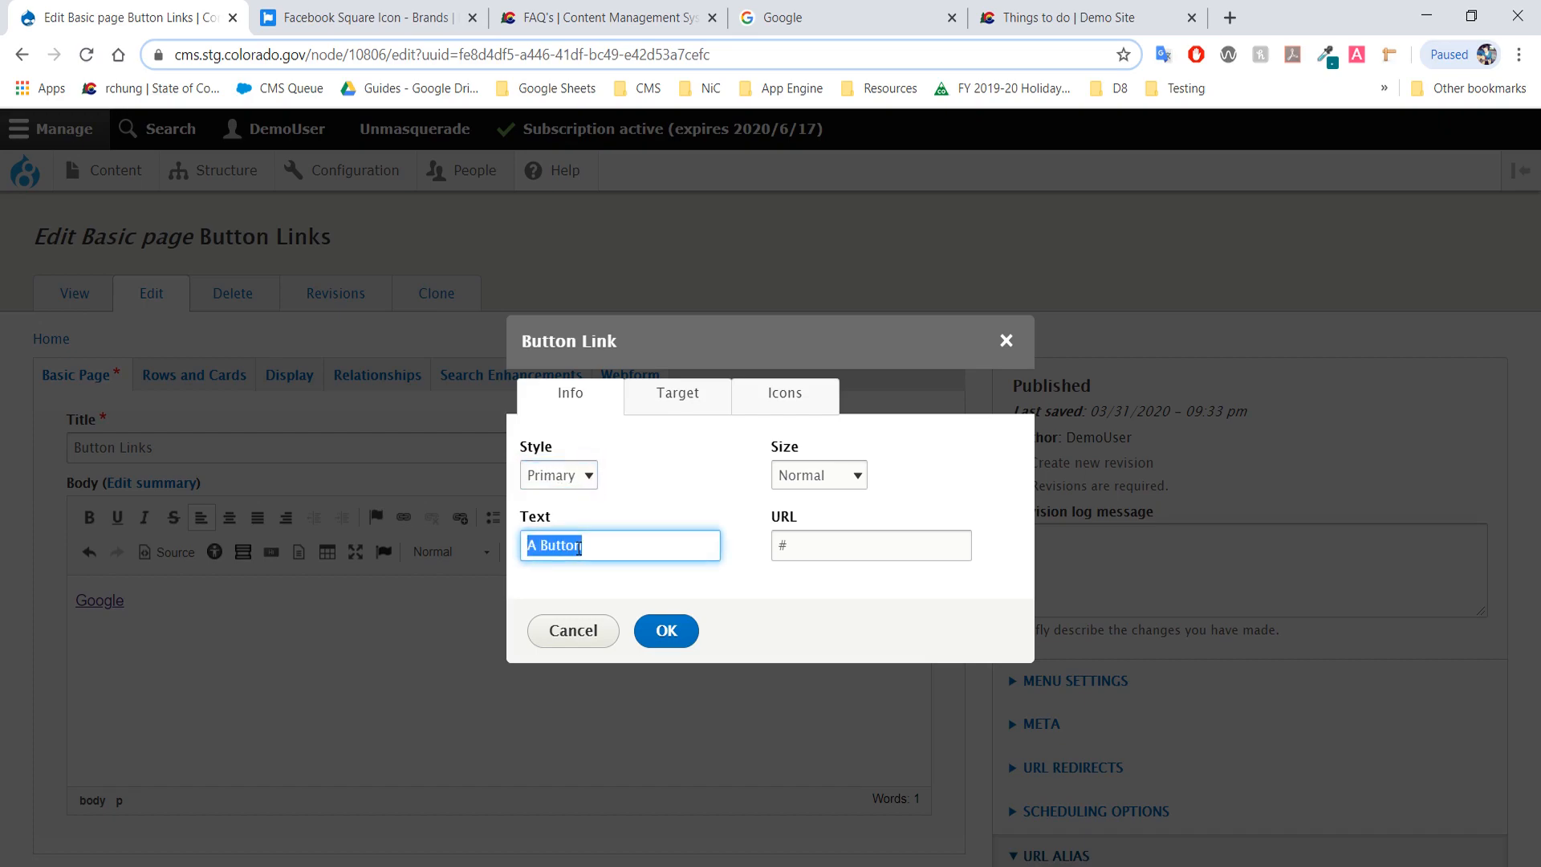
{"action": "type", "text": "FAQ Page"}
{"action": "left_click", "coordinate": [843, 477]}
{"action": "left_click", "coordinate": [820, 564]}
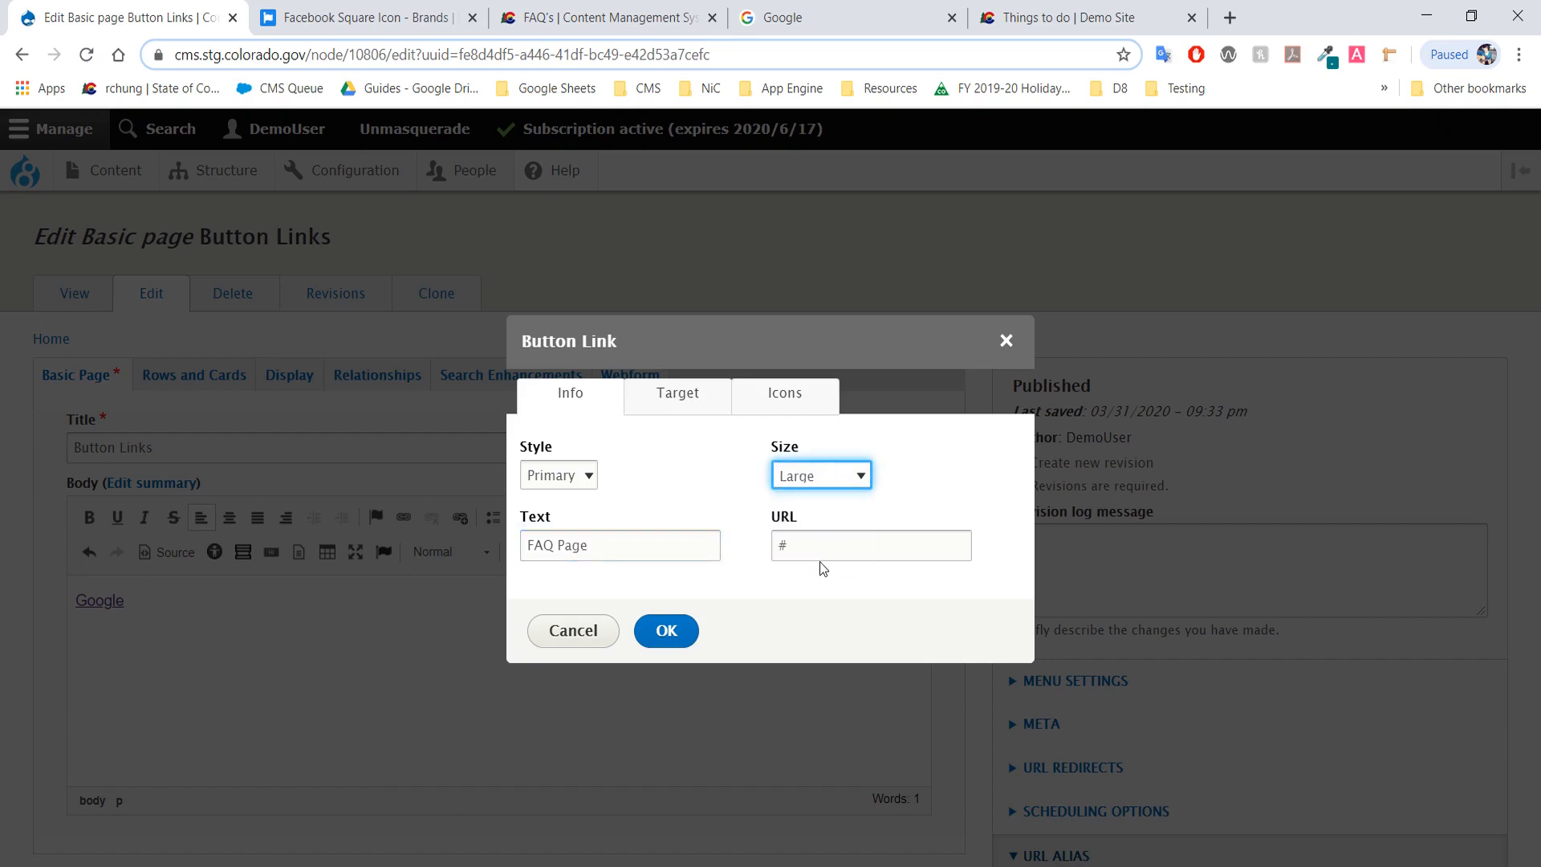
Step: Clear the FAQ Page button's URL placeholder and copy the relative path /faqs from the open FAQ's page address
{"action": "double_click", "coordinate": [806, 549]}
{"action": "key", "text": "BackSpace"}
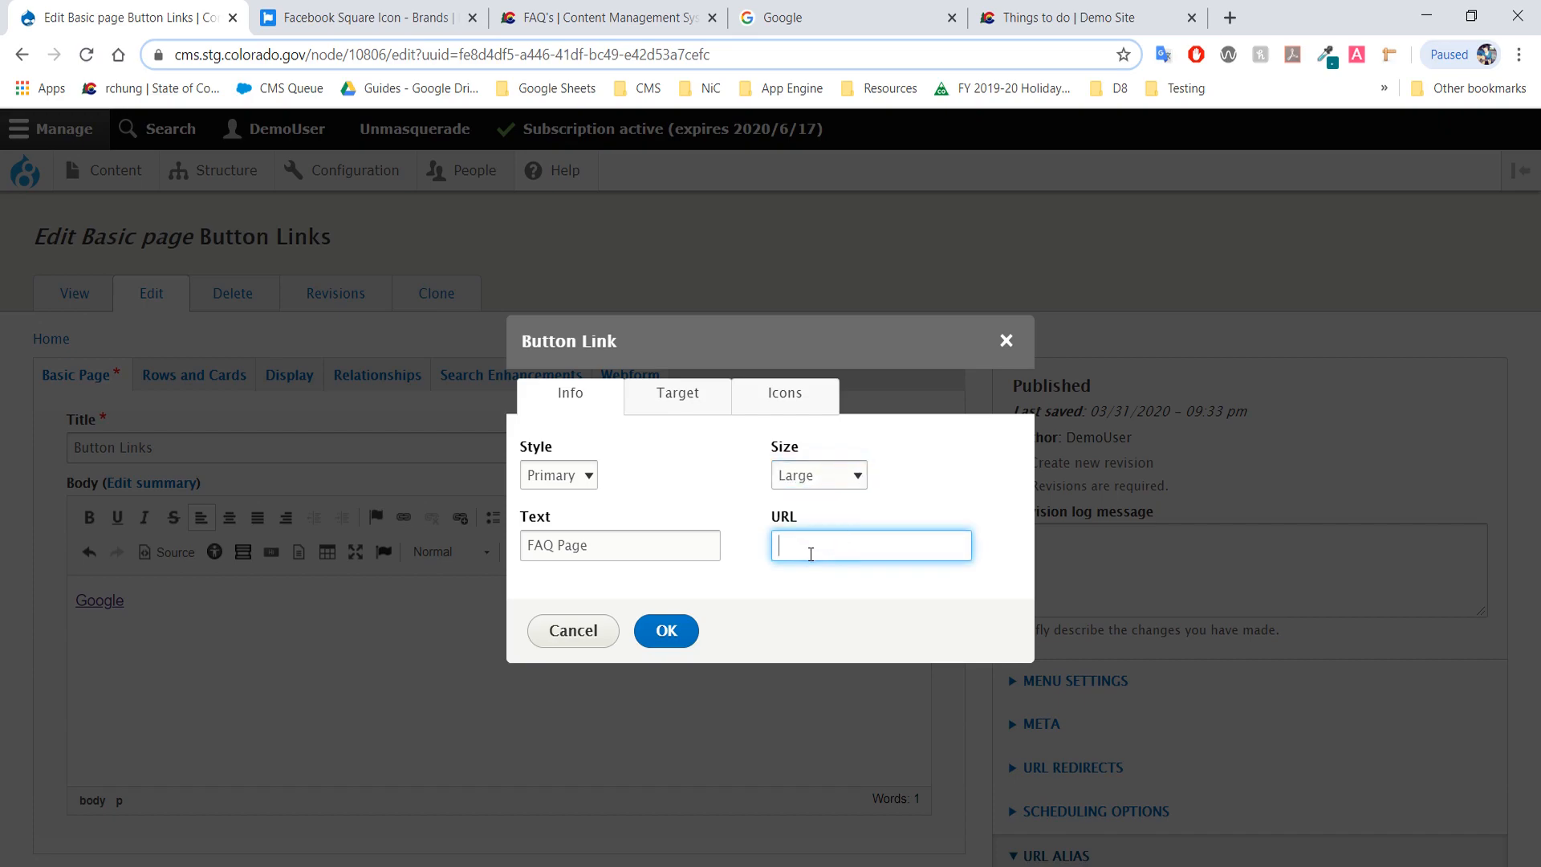
{"action": "left_click", "coordinate": [611, 19]}
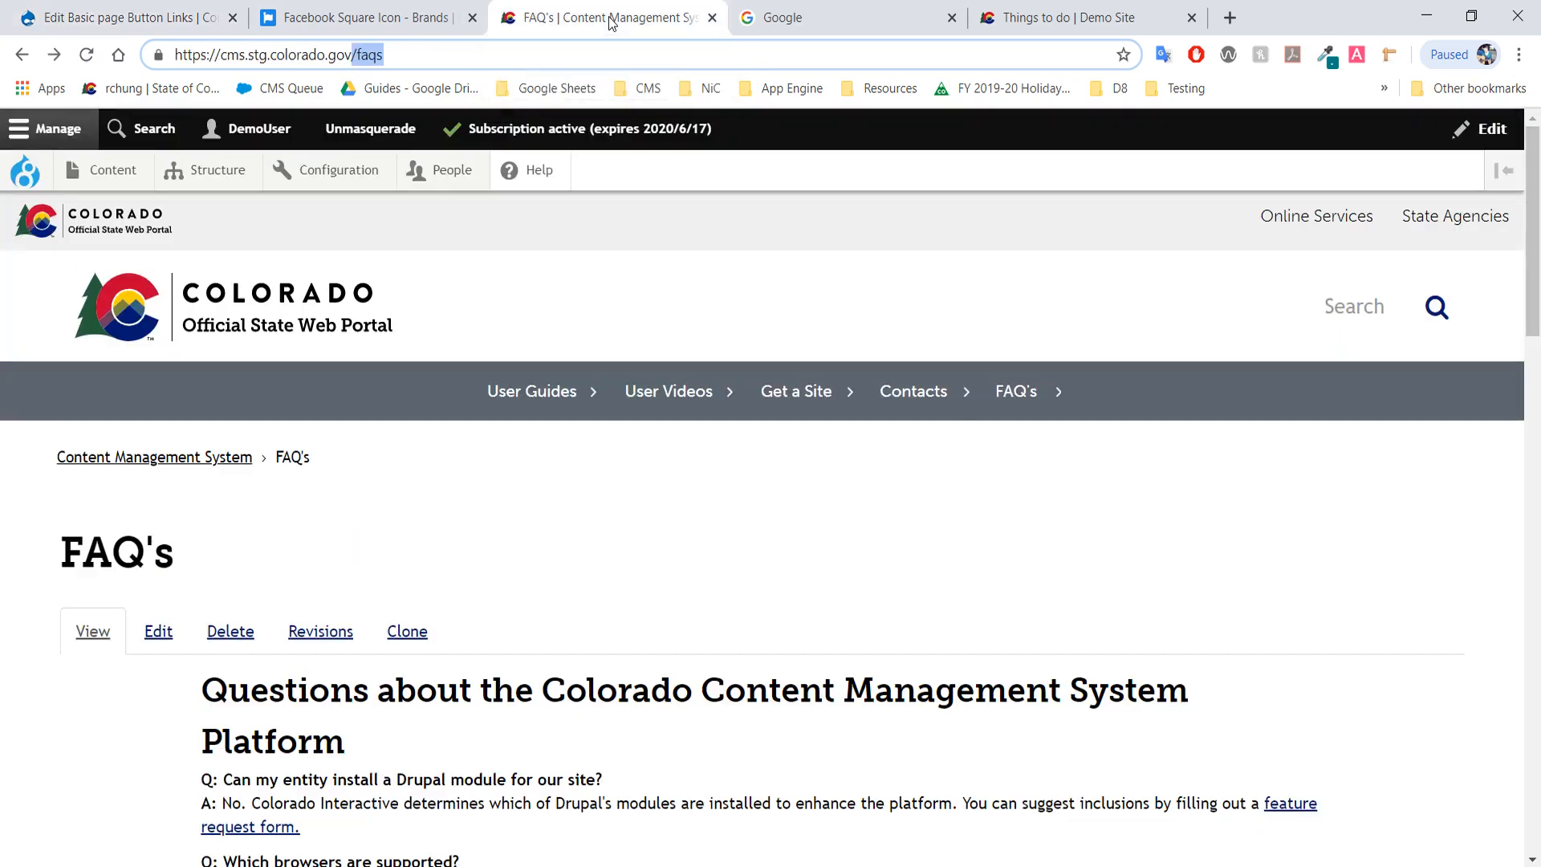
{"action": "left_click_drag", "start_coordinate": [521, 54], "coordinate": [172, 55]}
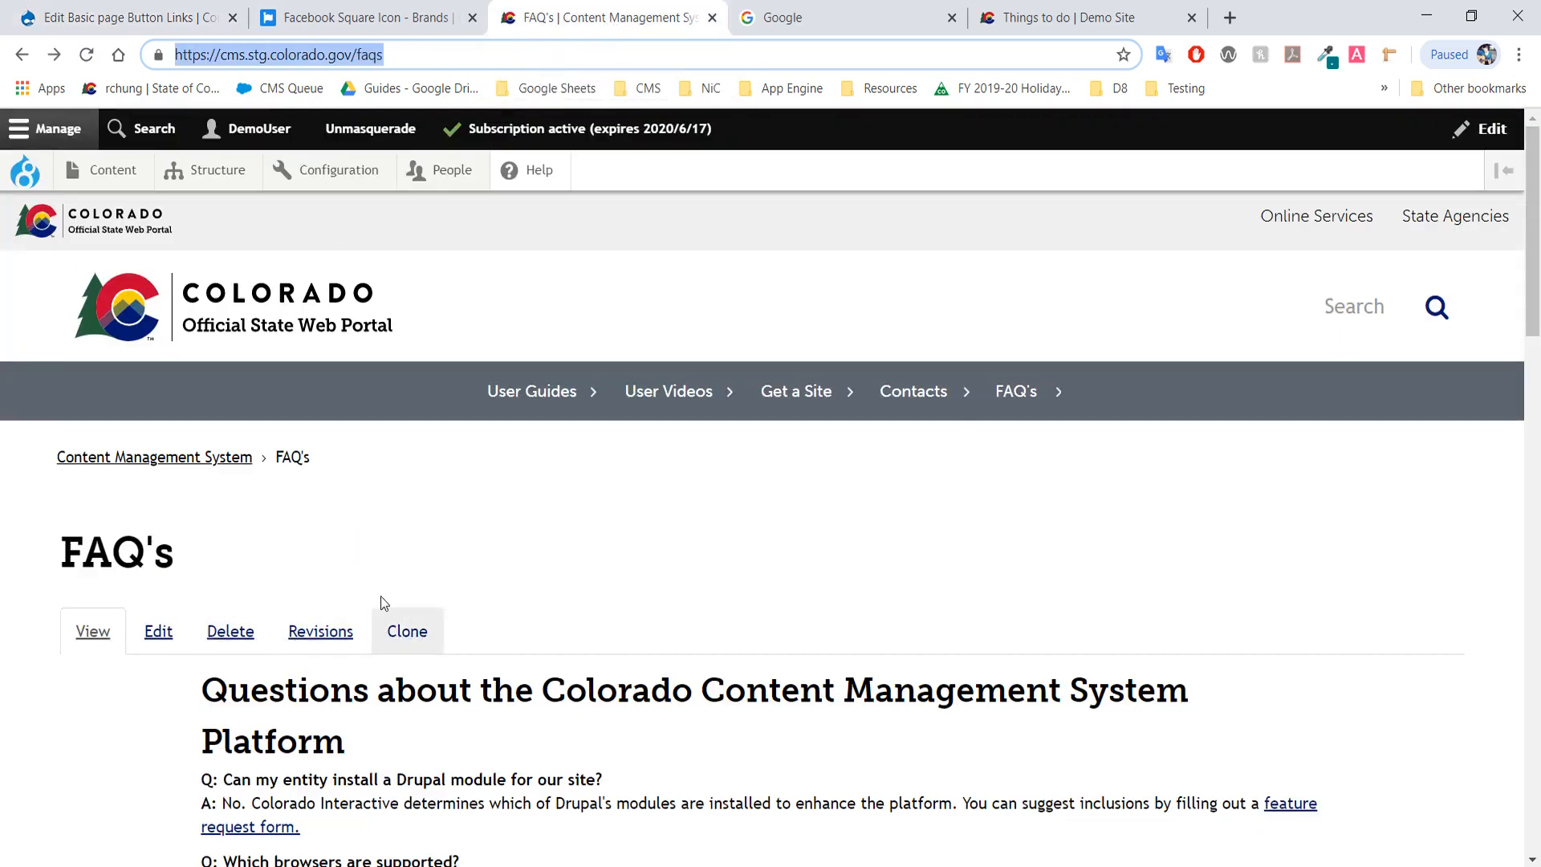
{"action": "left_click", "coordinate": [434, 47]}
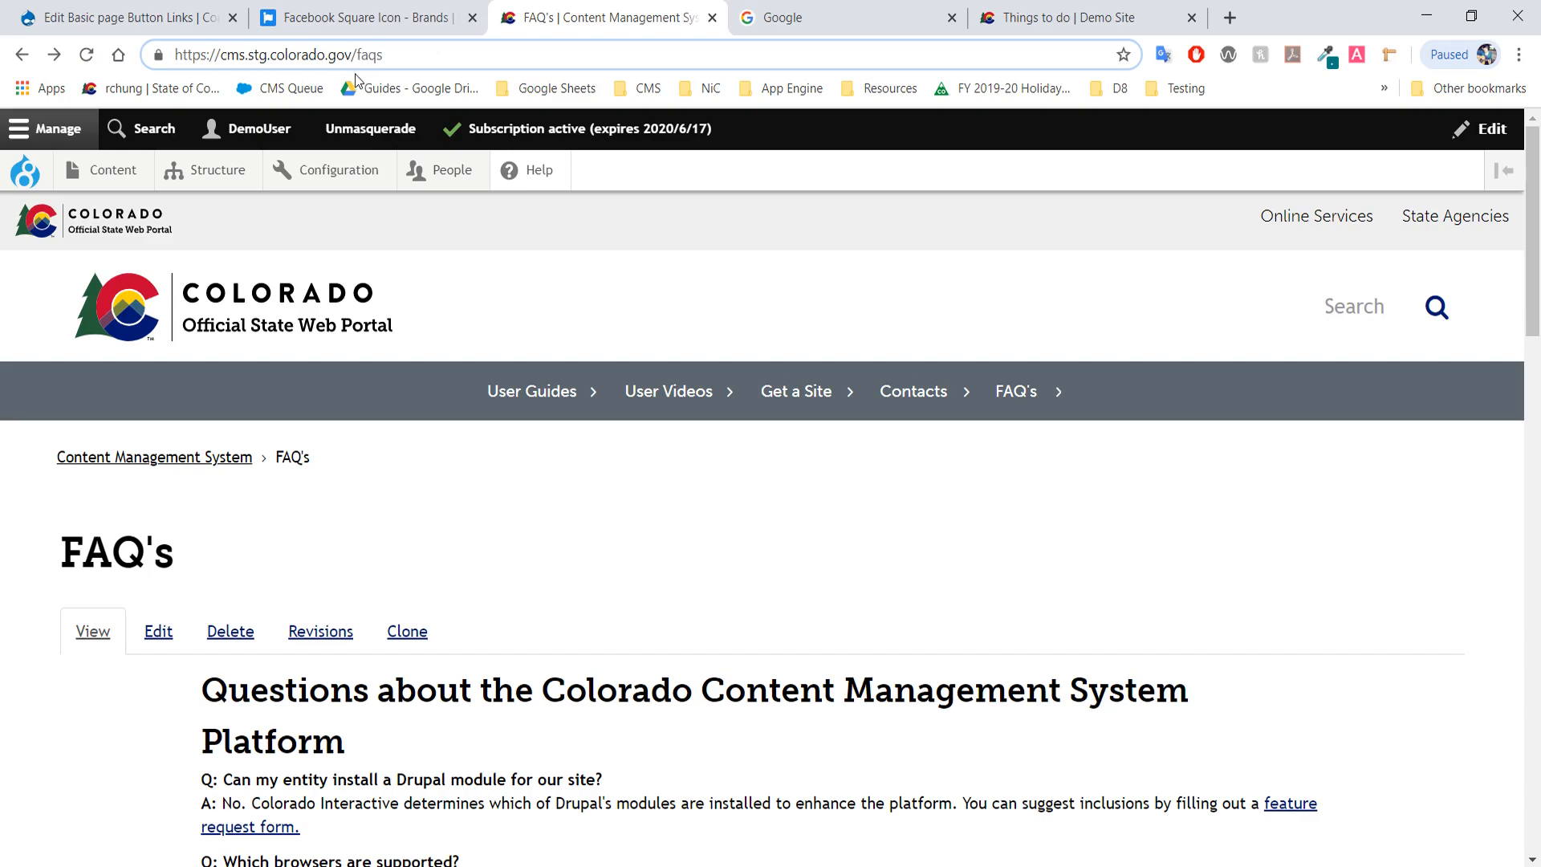
{"action": "double_click", "coordinate": [252, 61]}
{"action": "left_click", "coordinate": [392, 55]}
{"action": "left_click_drag", "start_coordinate": [385, 55], "coordinate": [338, 55]}
{"action": "left_click", "coordinate": [399, 58]}
{"action": "left_click_drag", "start_coordinate": [391, 58], "coordinate": [354, 60]}
{"action": "key", "text": "ctrl+c"}
Step: Set the FAQ Page button's URL to /faqs and insert the button into the page body
{"action": "left_click", "coordinate": [196, 16]}
{"action": "key", "text": "ctrl+v"}
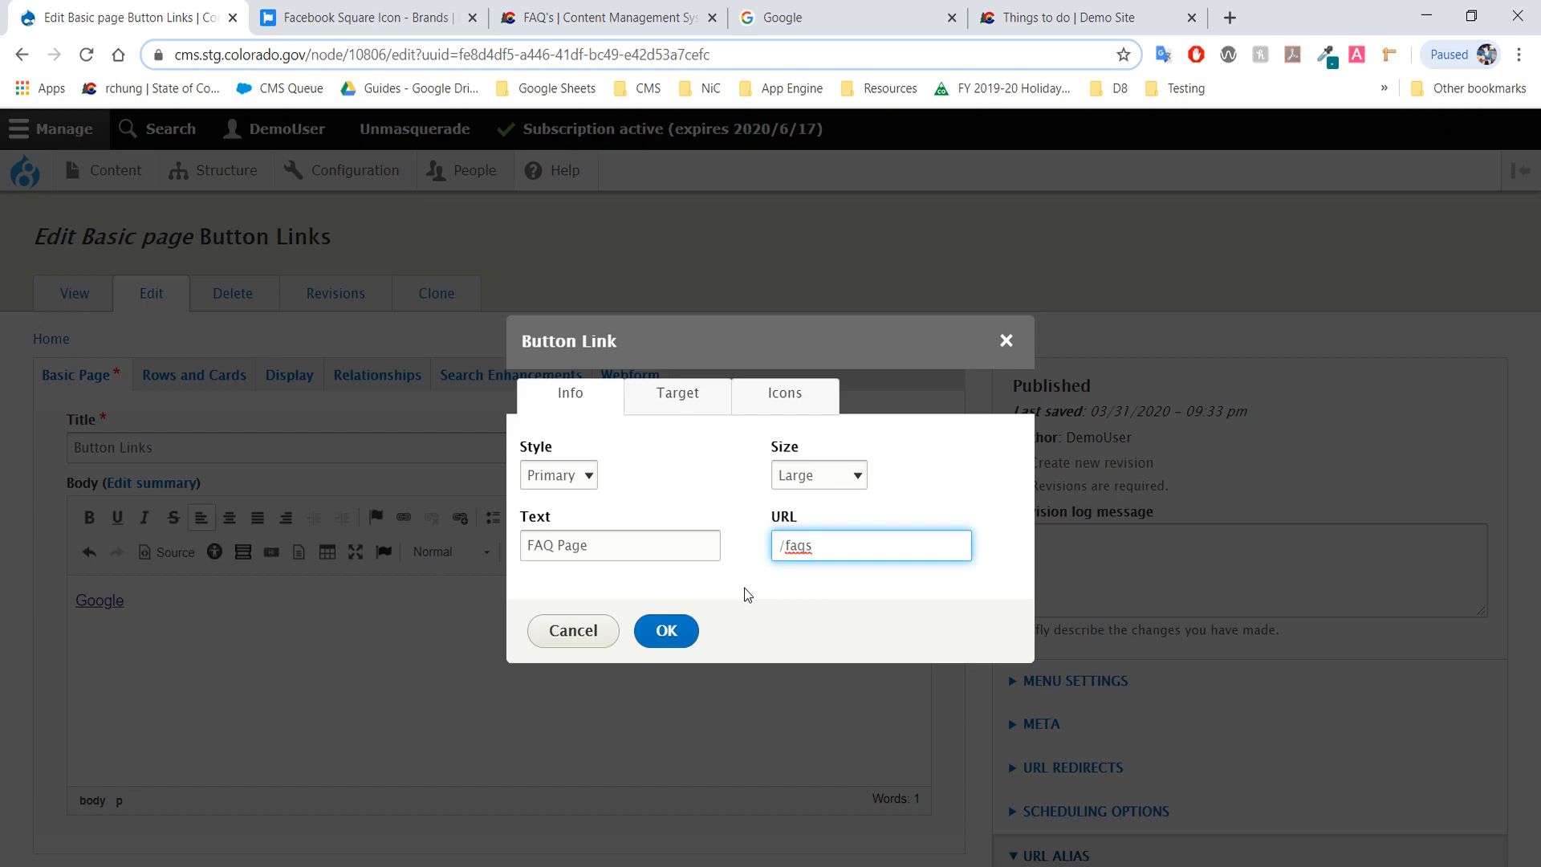
{"action": "left_click", "coordinate": [668, 632]}
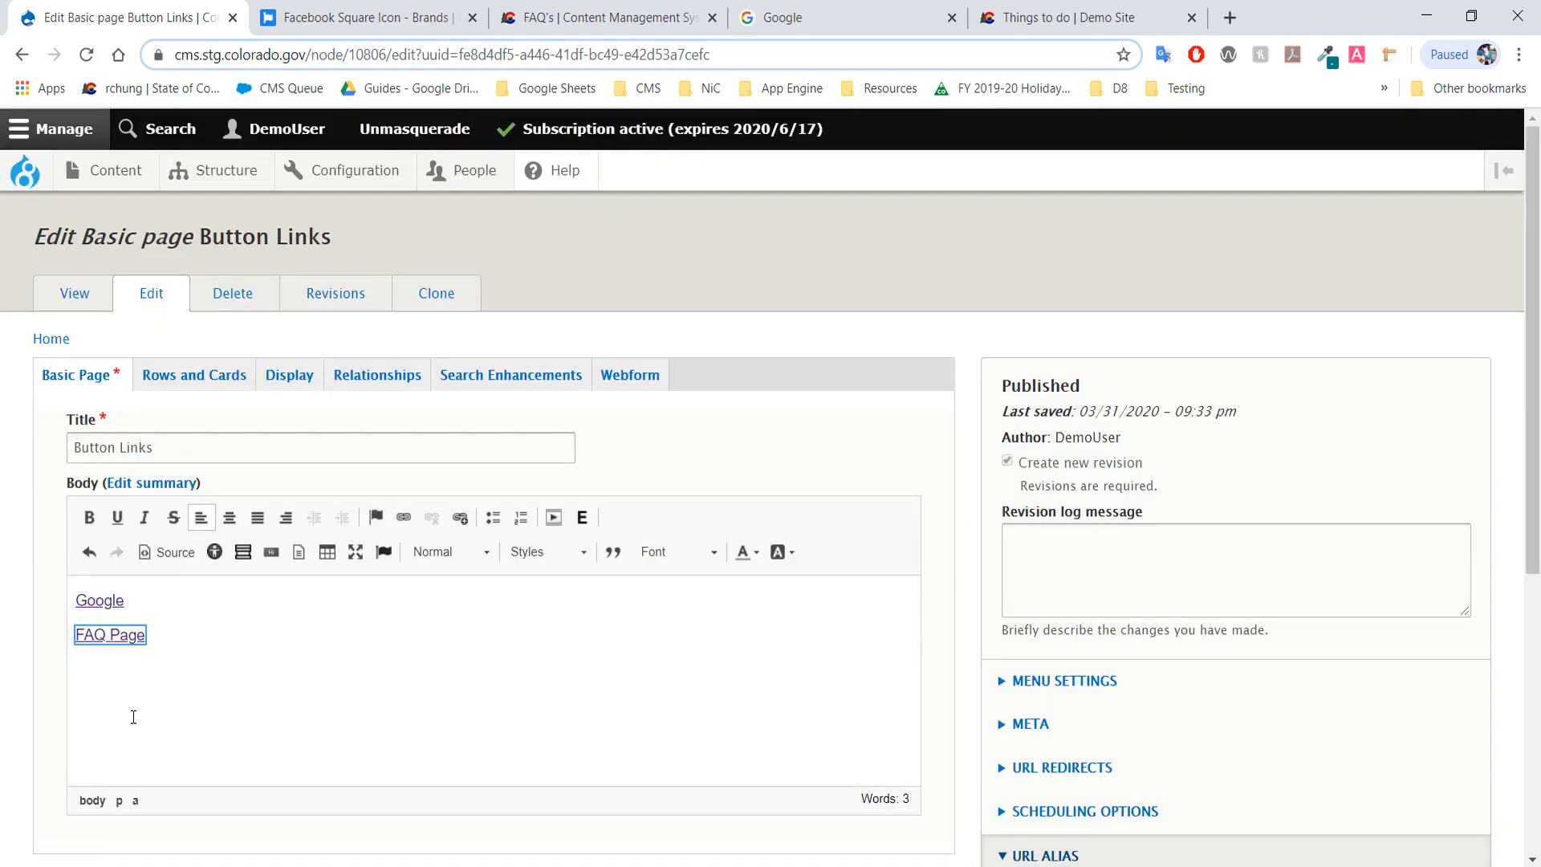
Step: Save the Button Links page with its moderation state set to Published
{"action": "scroll", "coordinate": [61, 748], "scroll_direction": "down", "scroll_amount": 5}
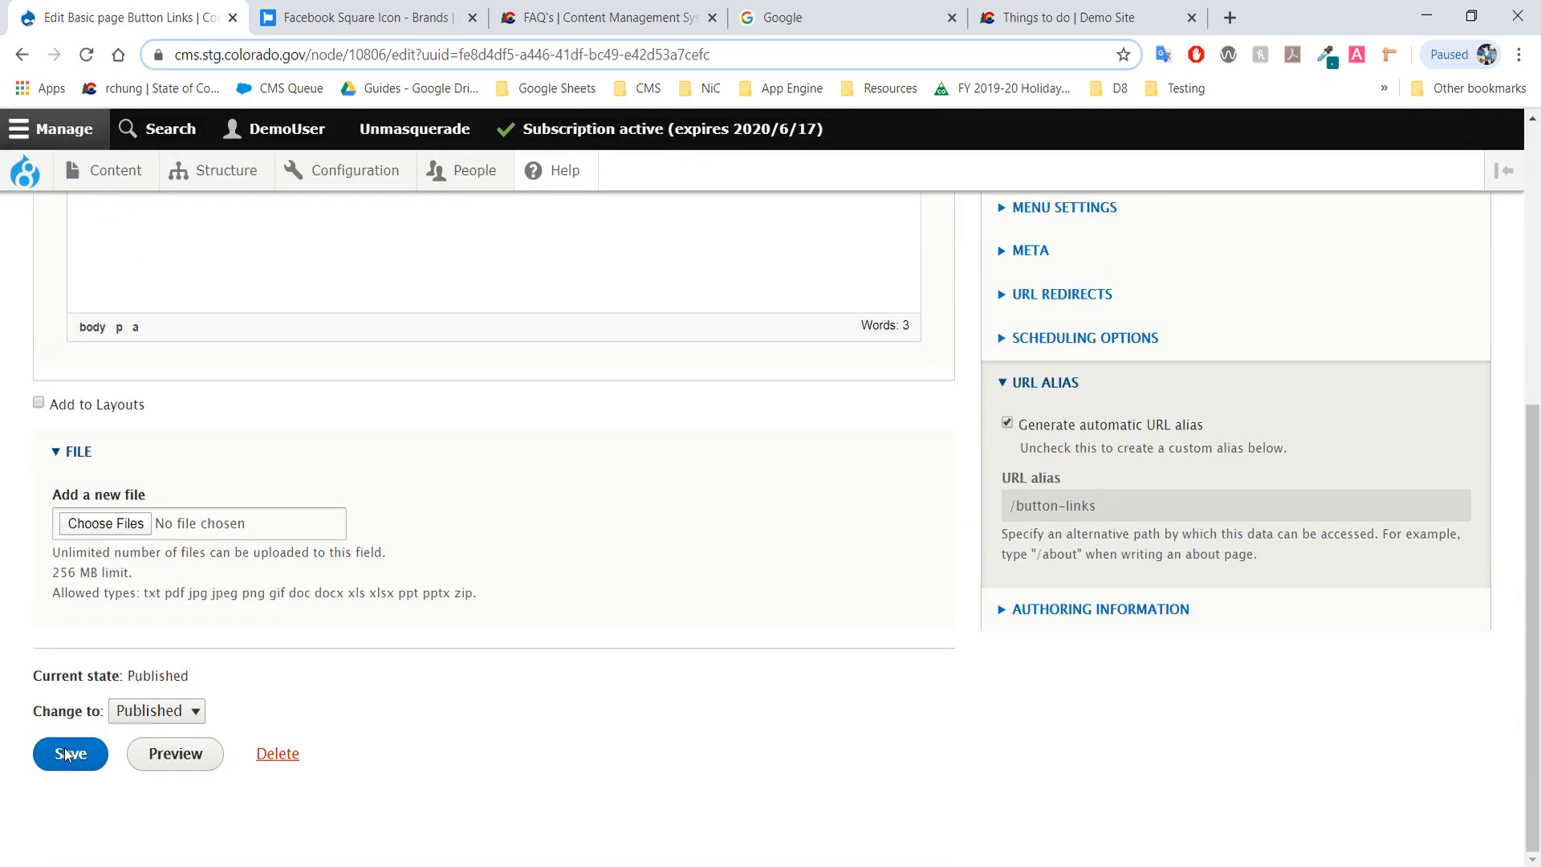
{"action": "left_click", "coordinate": [154, 711]}
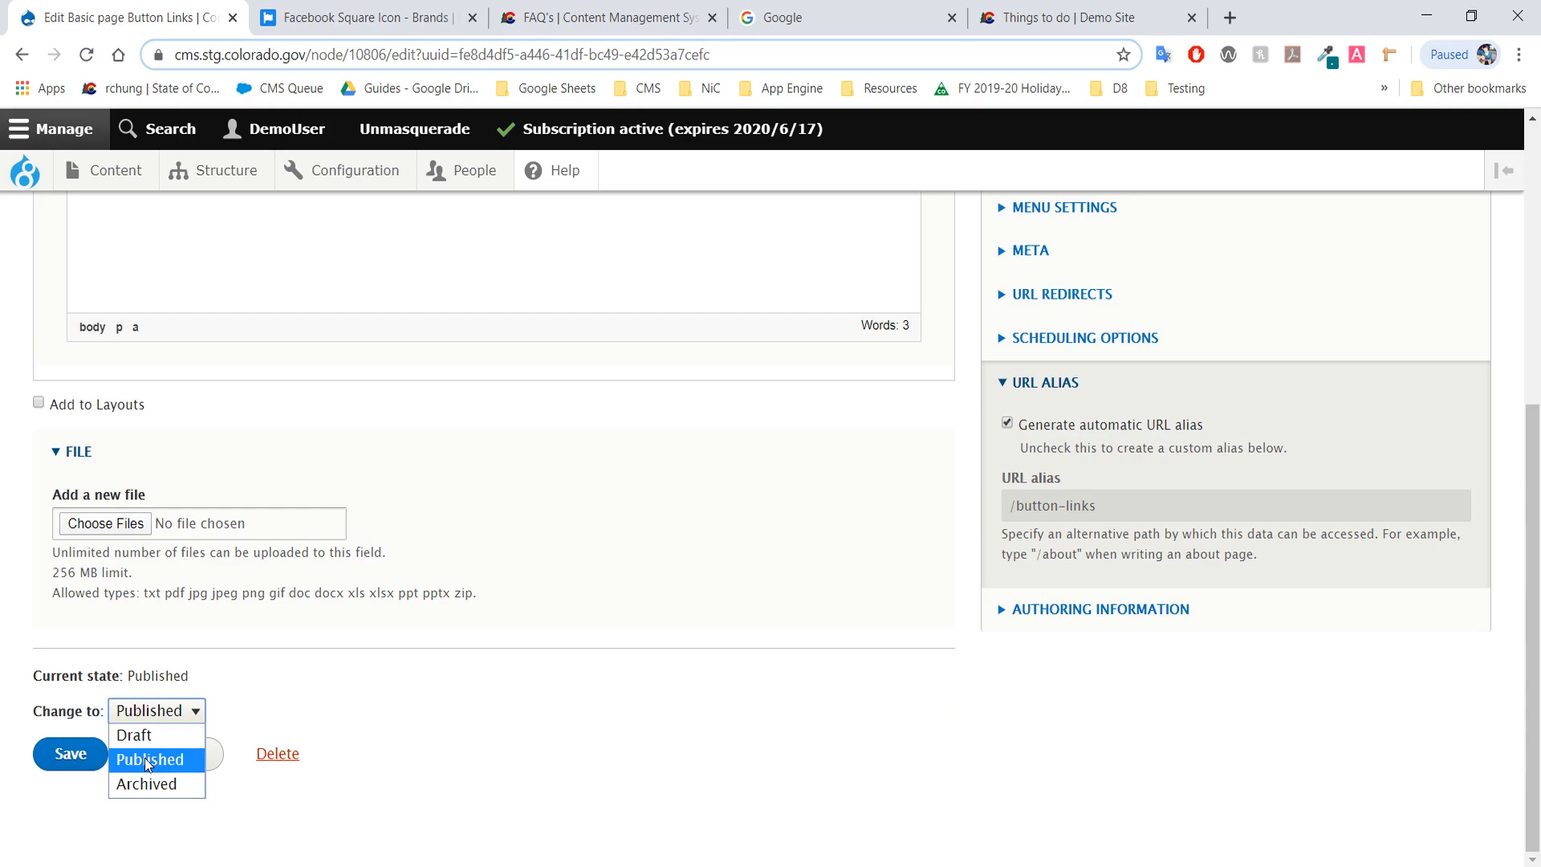
{"action": "left_click", "coordinate": [144, 758]}
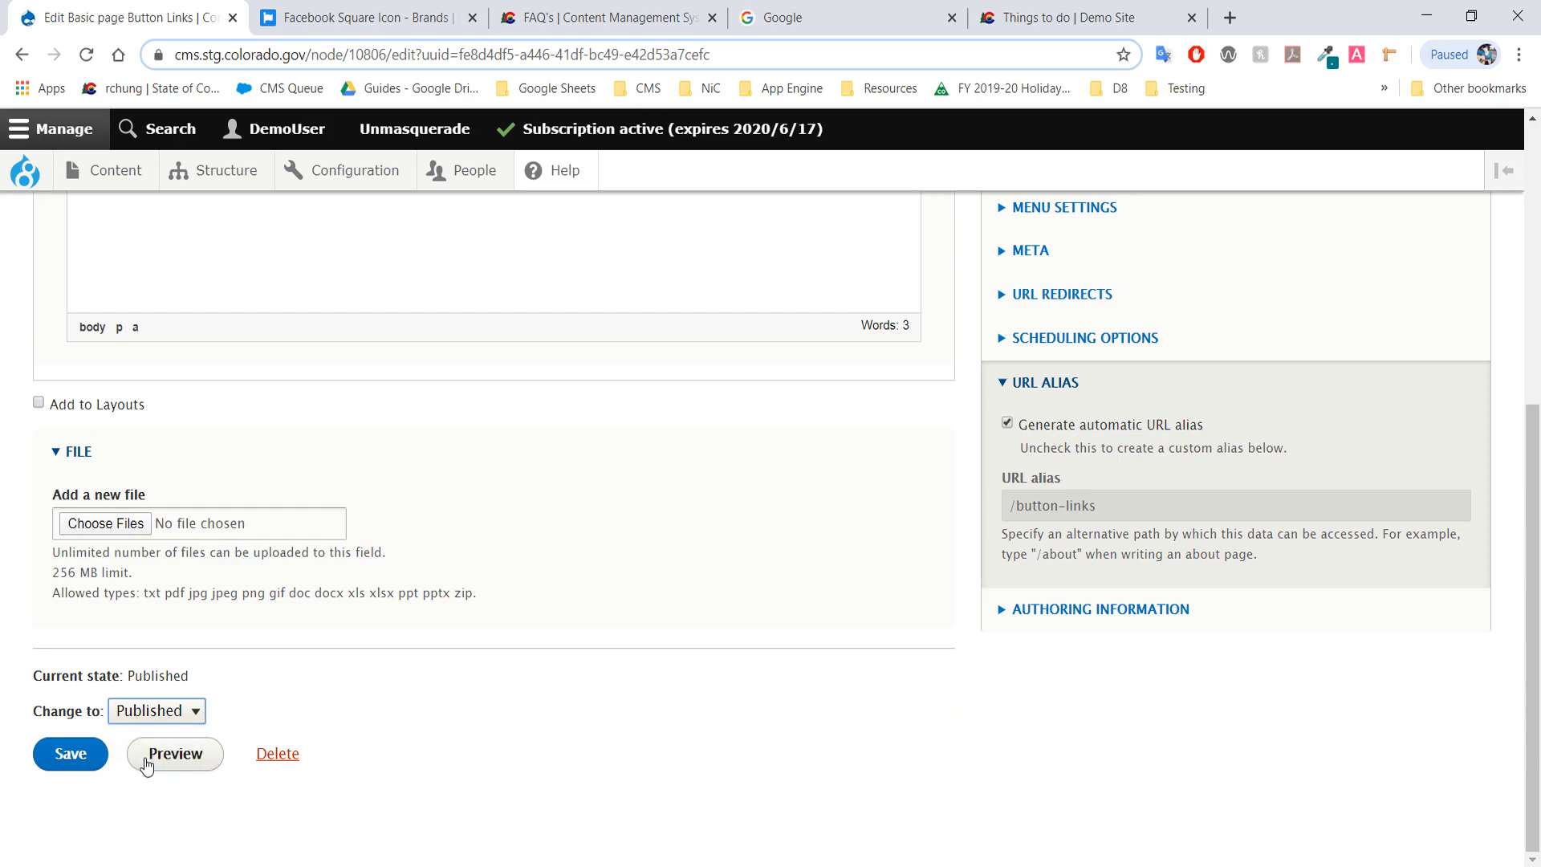
{"action": "left_click", "coordinate": [84, 763]}
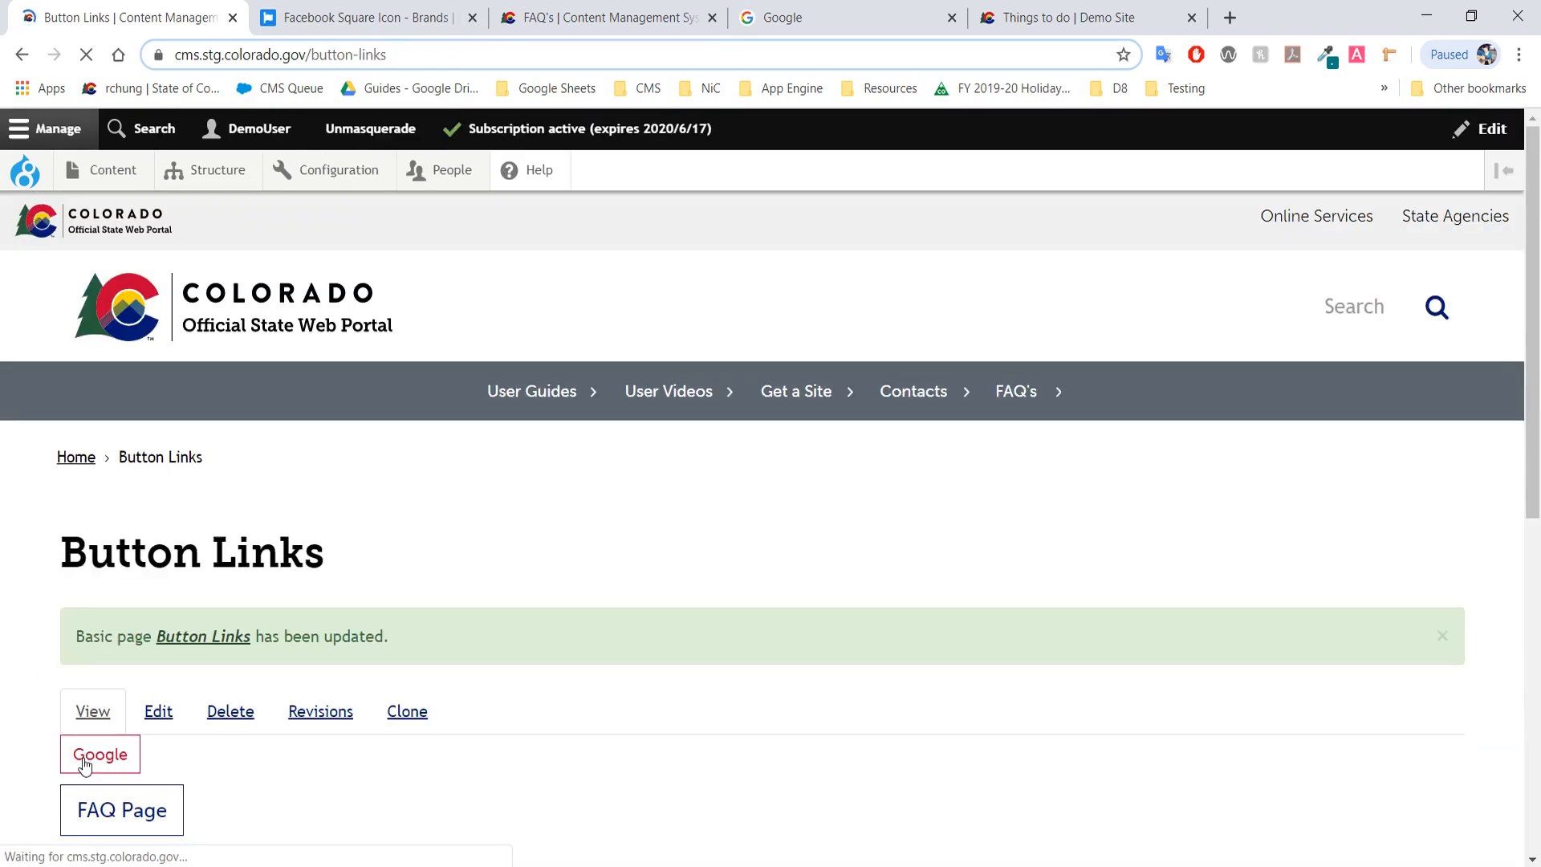
Step: Test the Google and FAQ Page buttons on the published page, returning to Button Links after each one
{"action": "scroll", "coordinate": [23, 754], "scroll_direction": "down", "scroll_amount": 4}
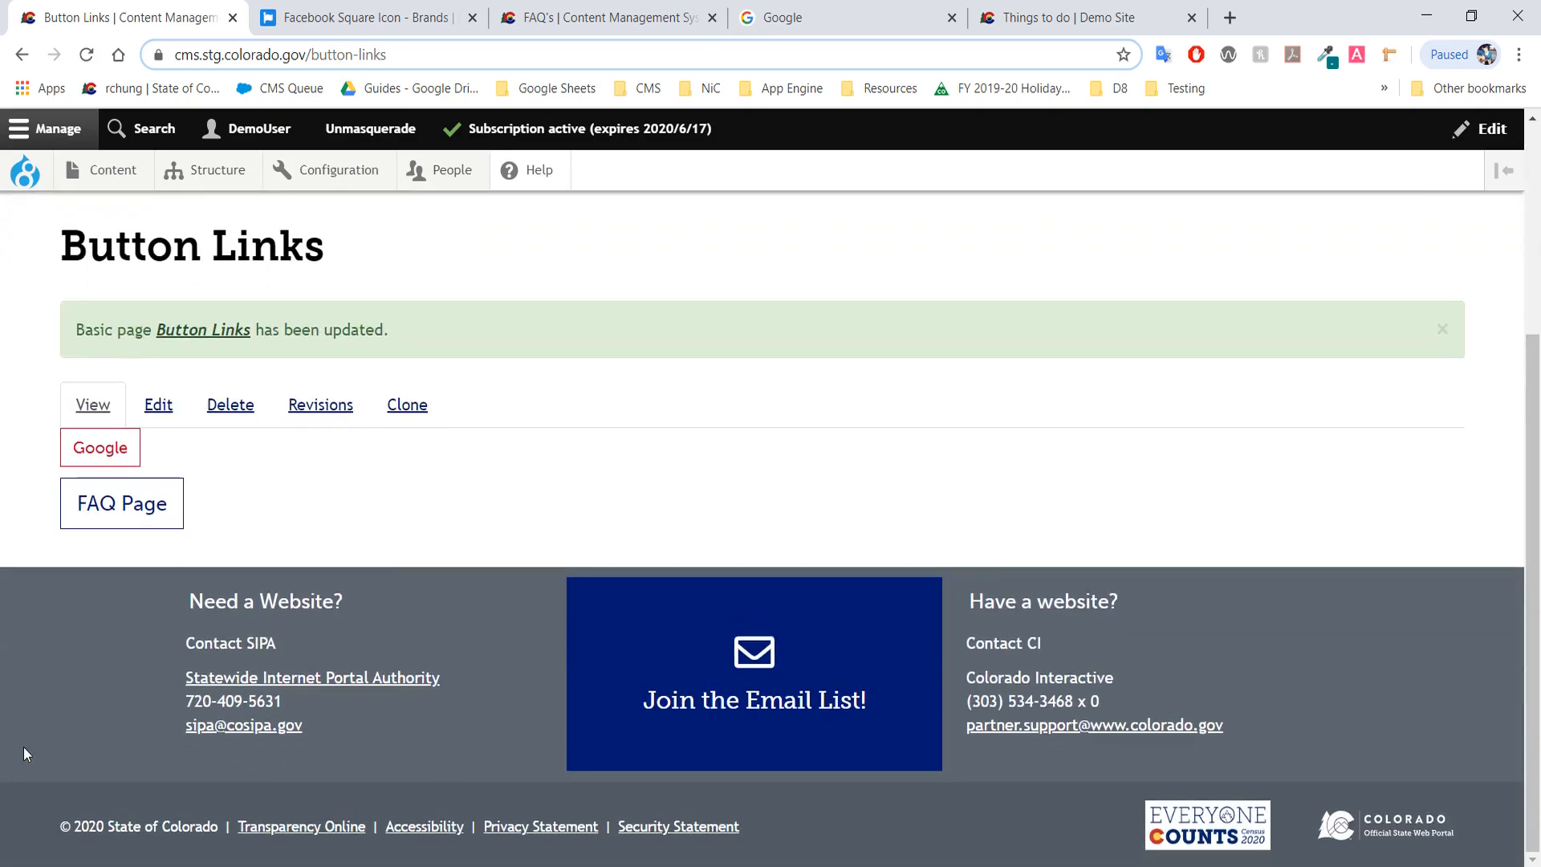
{"action": "left_click", "coordinate": [98, 463]}
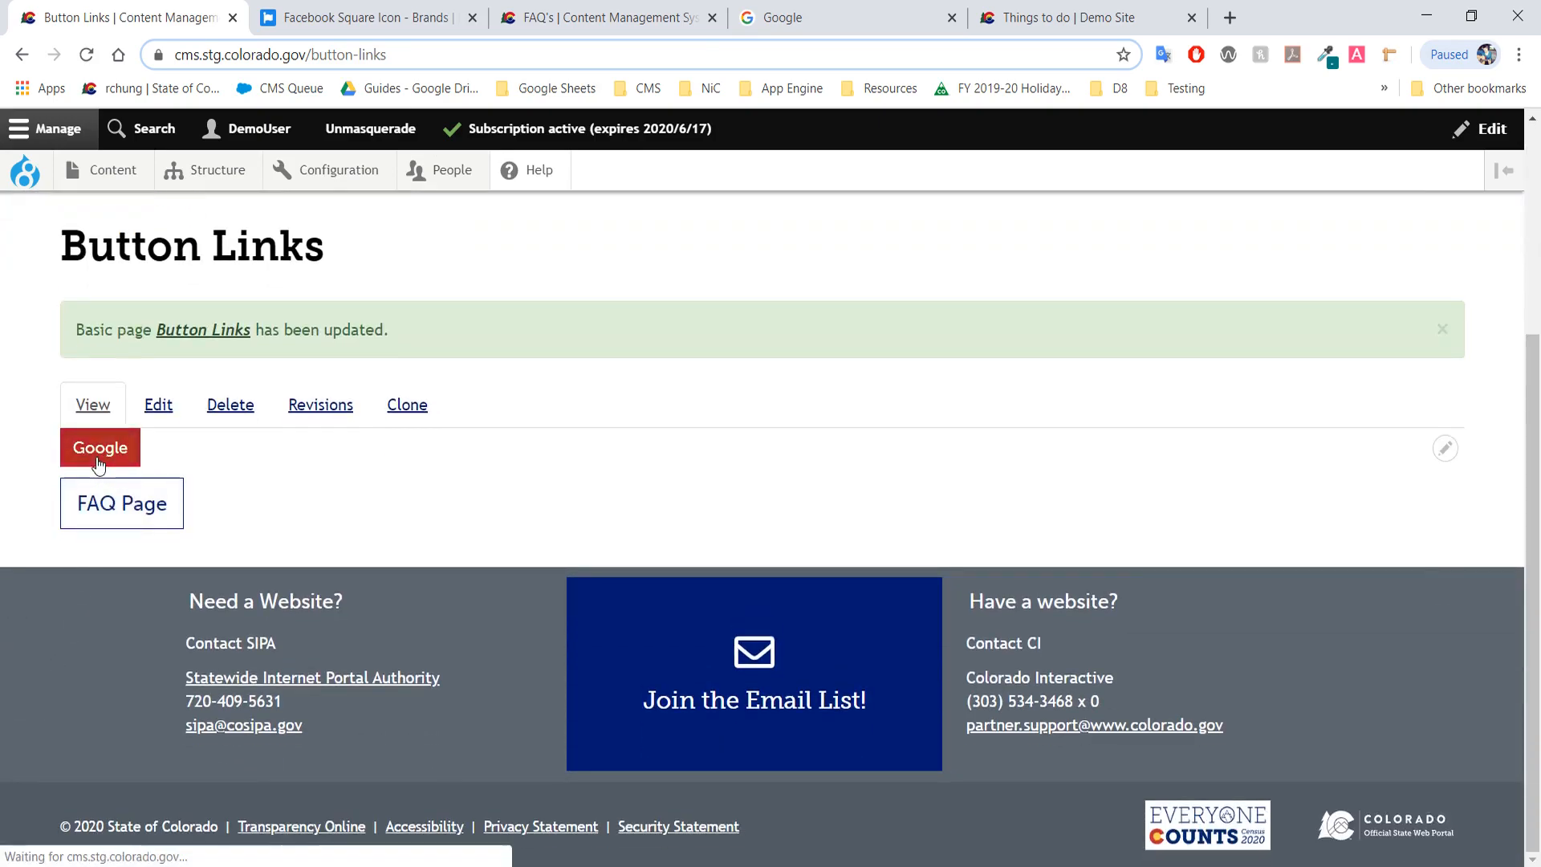
{"action": "left_click", "coordinate": [21, 56]}
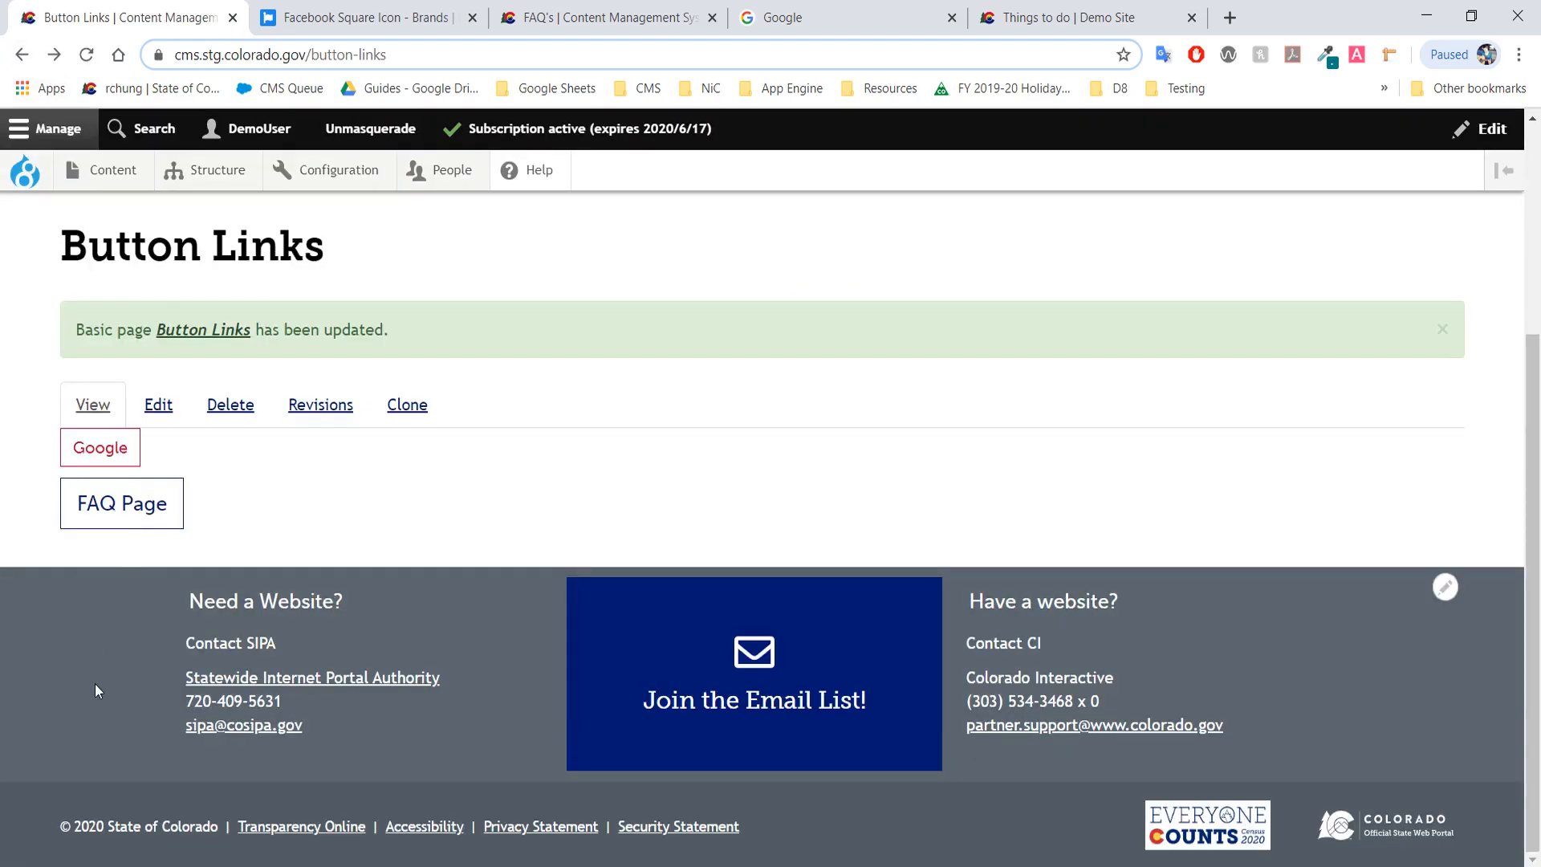
{"action": "left_click", "coordinate": [113, 522]}
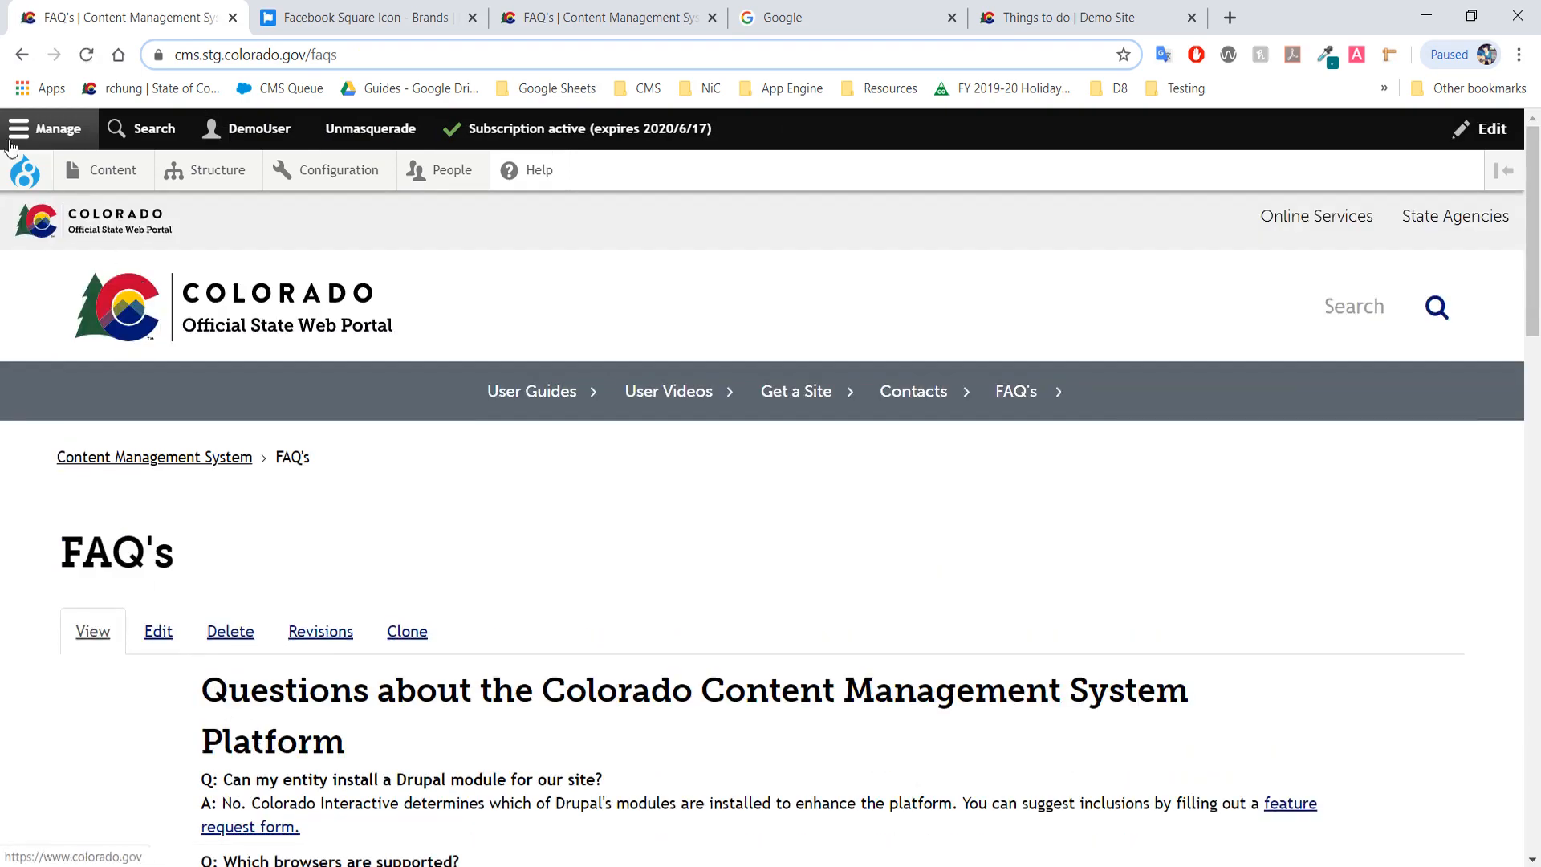
{"action": "left_click", "coordinate": [22, 56]}
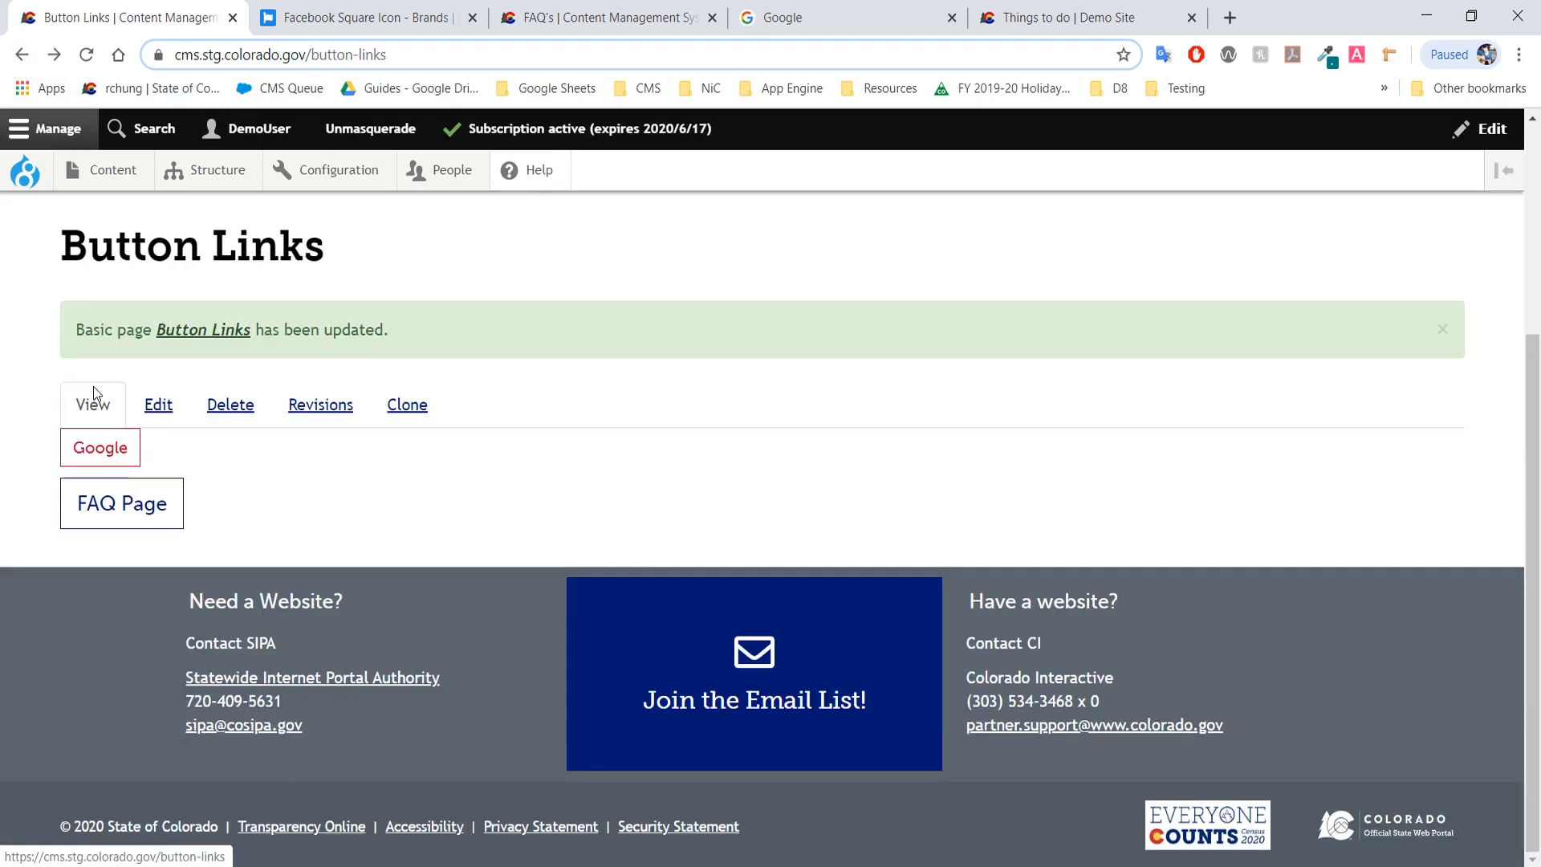
Step: Reopen the Button Links page for editing and change the Google button's text to YouTube
{"action": "left_click", "coordinate": [170, 414]}
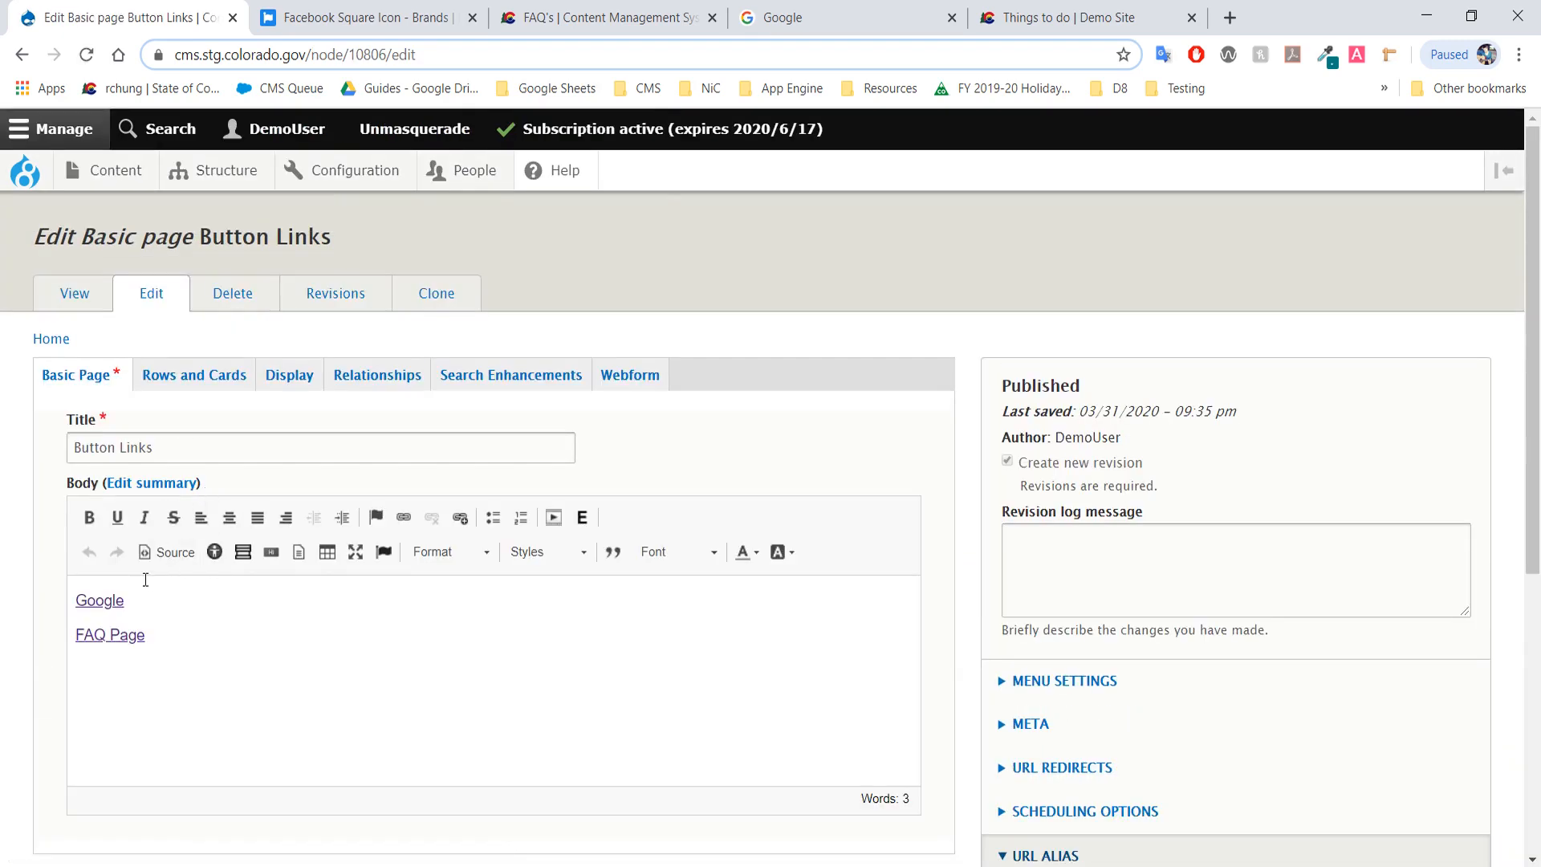
{"action": "double_click", "coordinate": [101, 603]}
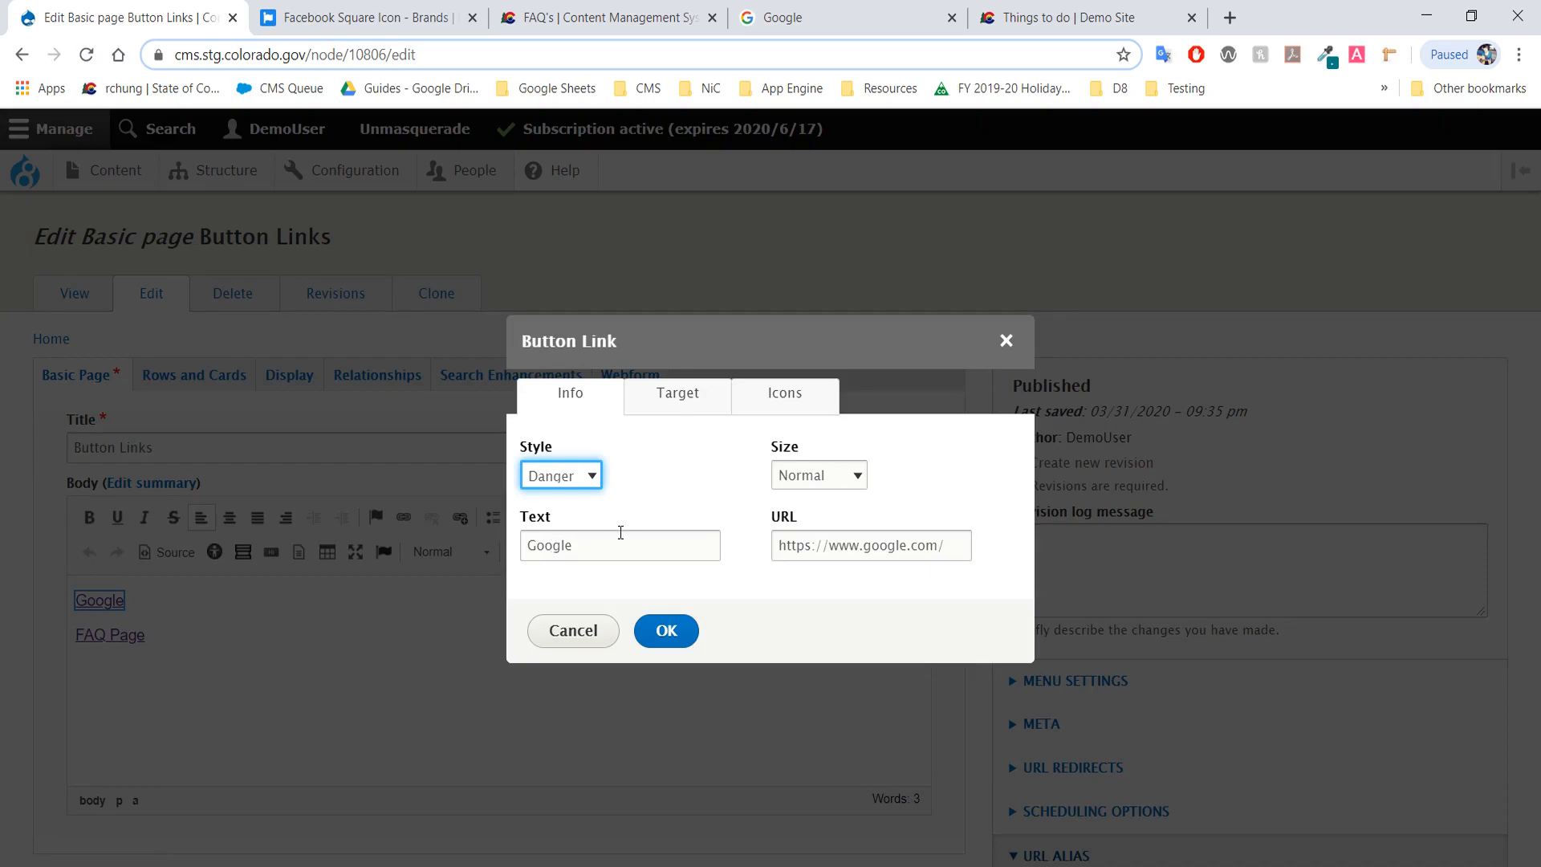
{"action": "double_click", "coordinate": [594, 545]}
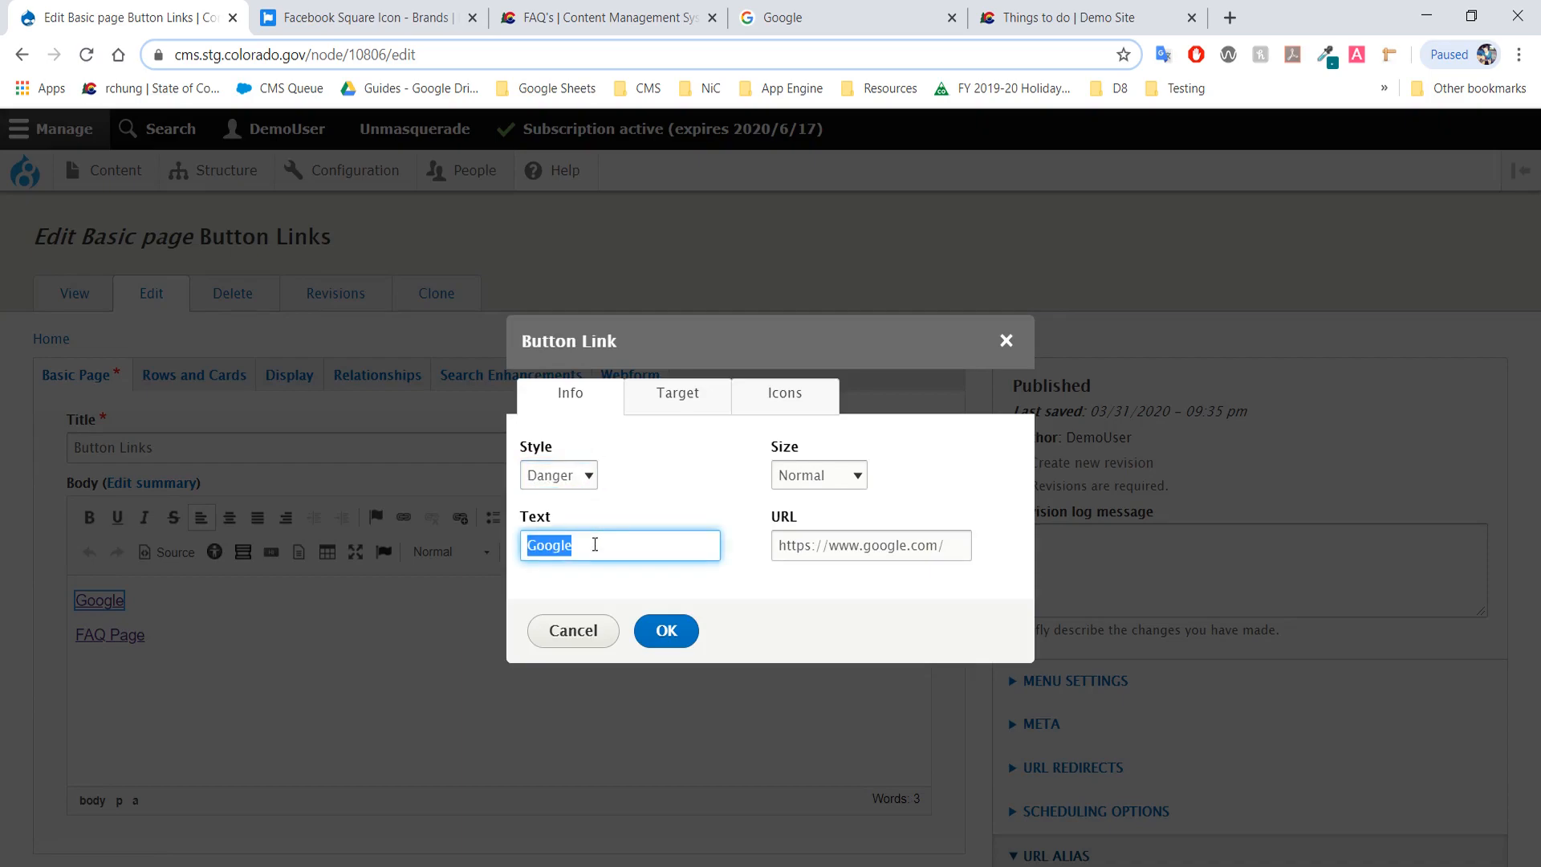
{"action": "type", "text": "YouTube"}
{"action": "double_click", "coordinate": [876, 549]}
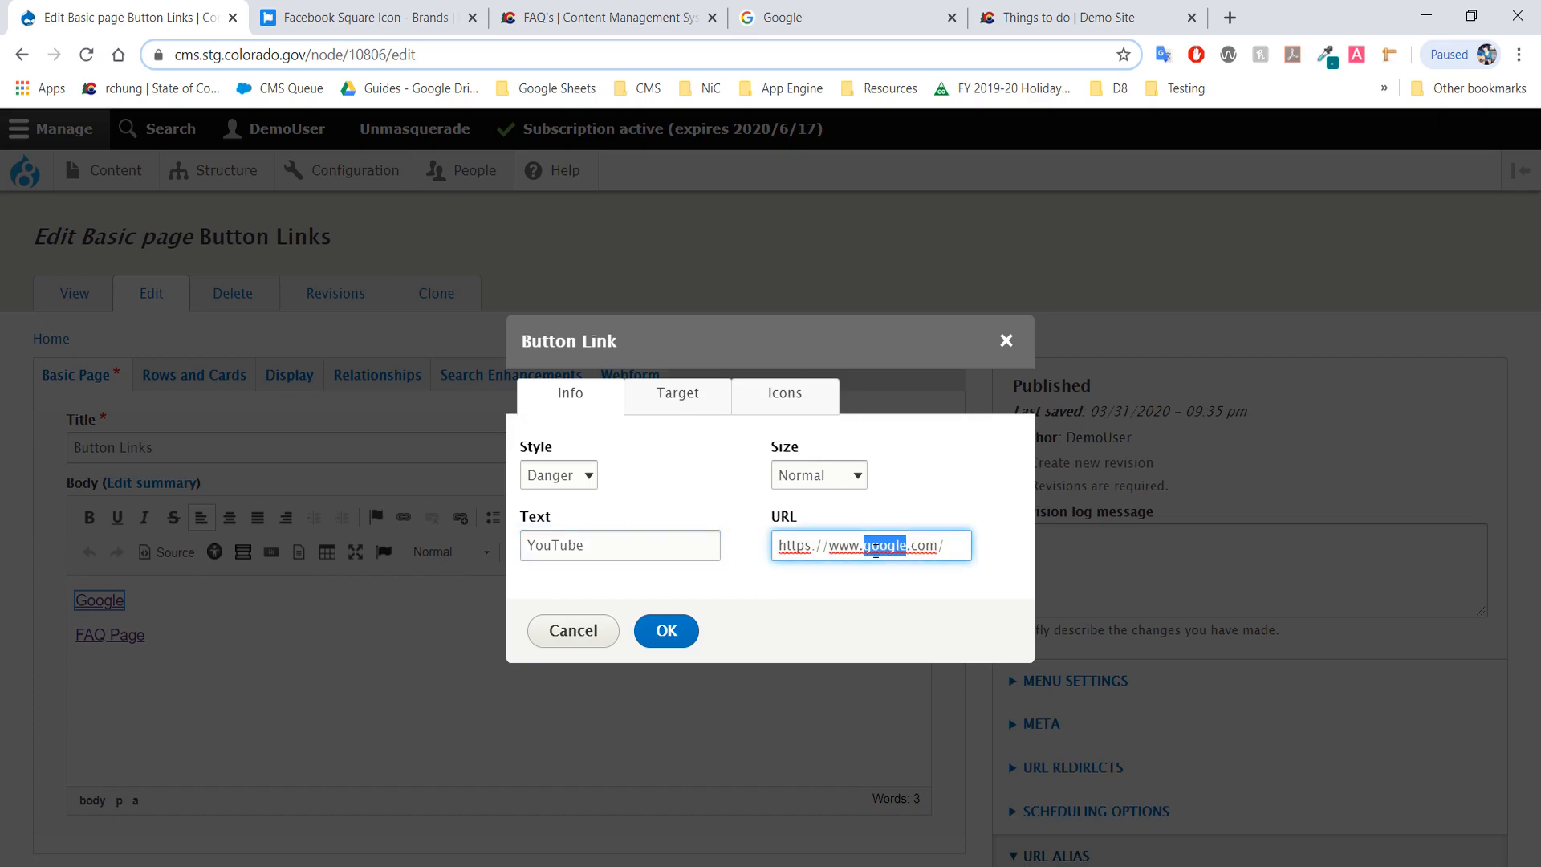
{"action": "type", "text": "youtube"}
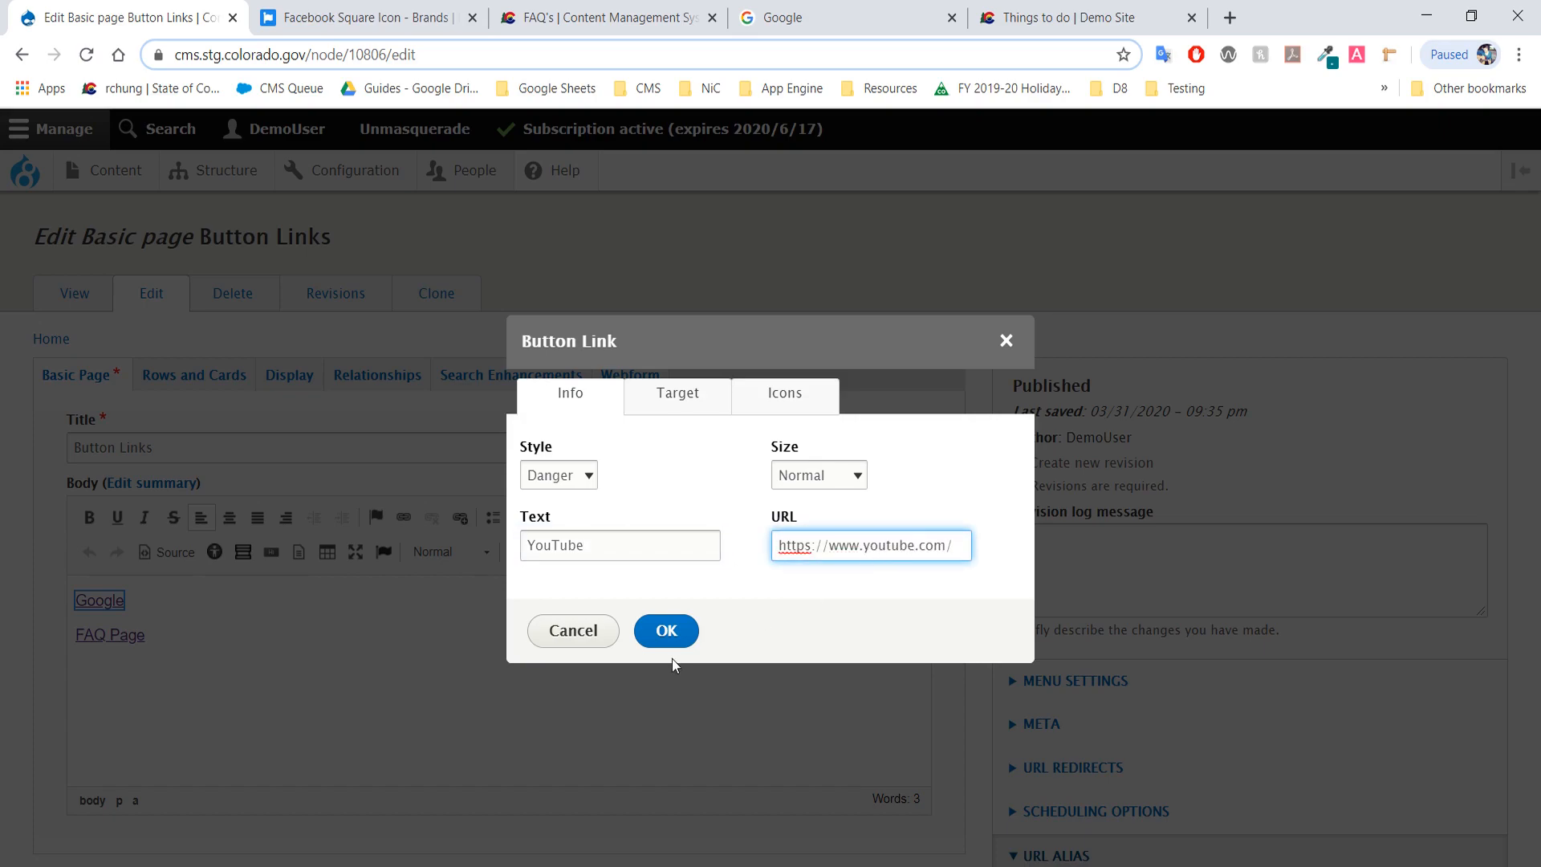
{"action": "left_click", "coordinate": [669, 636]}
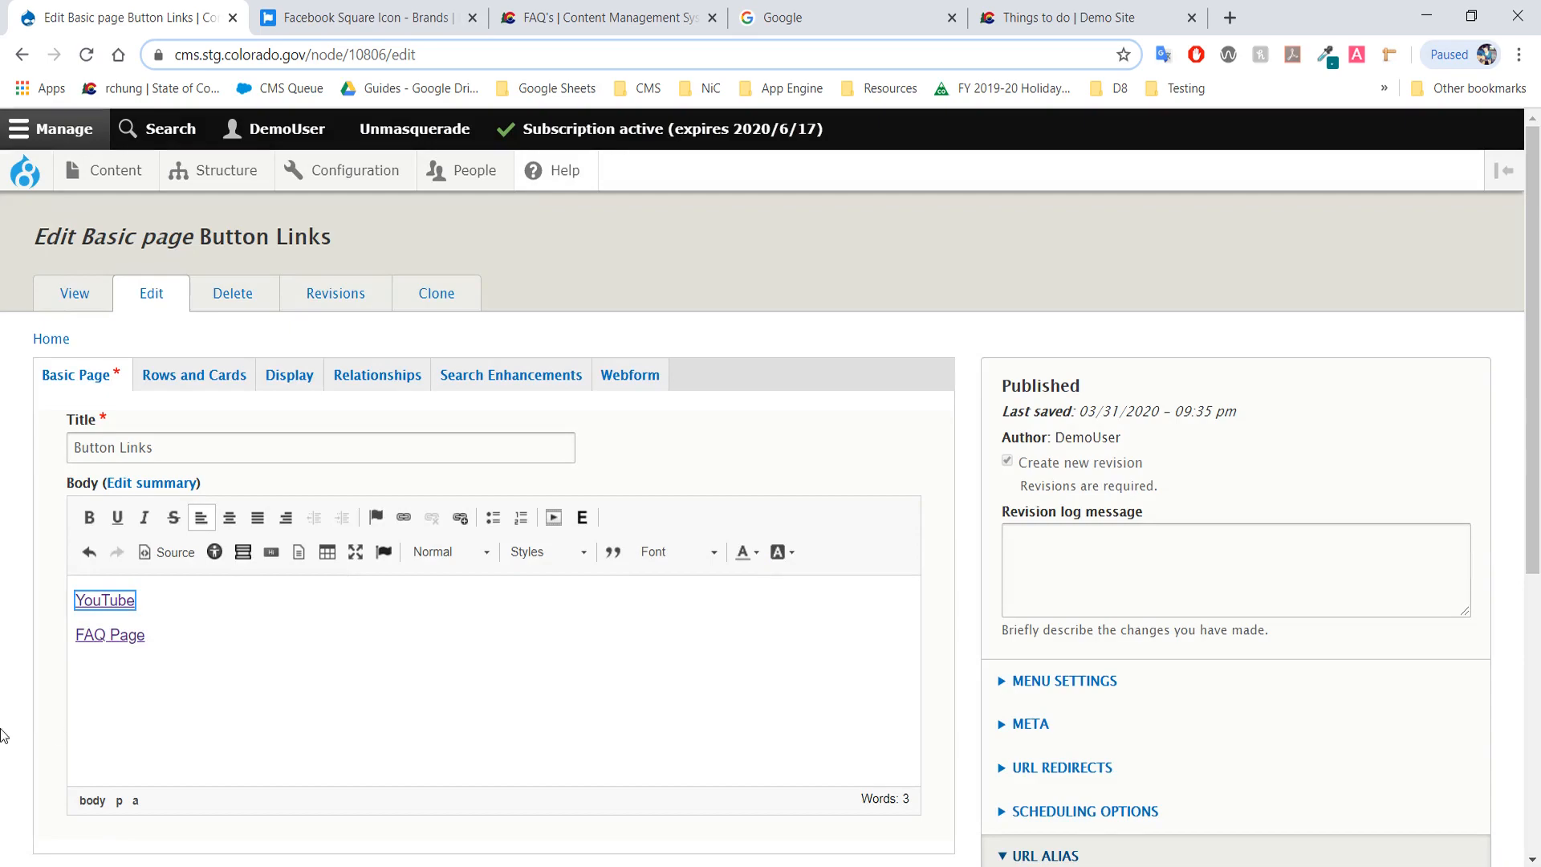
{"action": "scroll", "coordinate": [4, 734], "scroll_direction": "down", "scroll_amount": 6}
{"action": "left_click", "coordinate": [52, 758]}
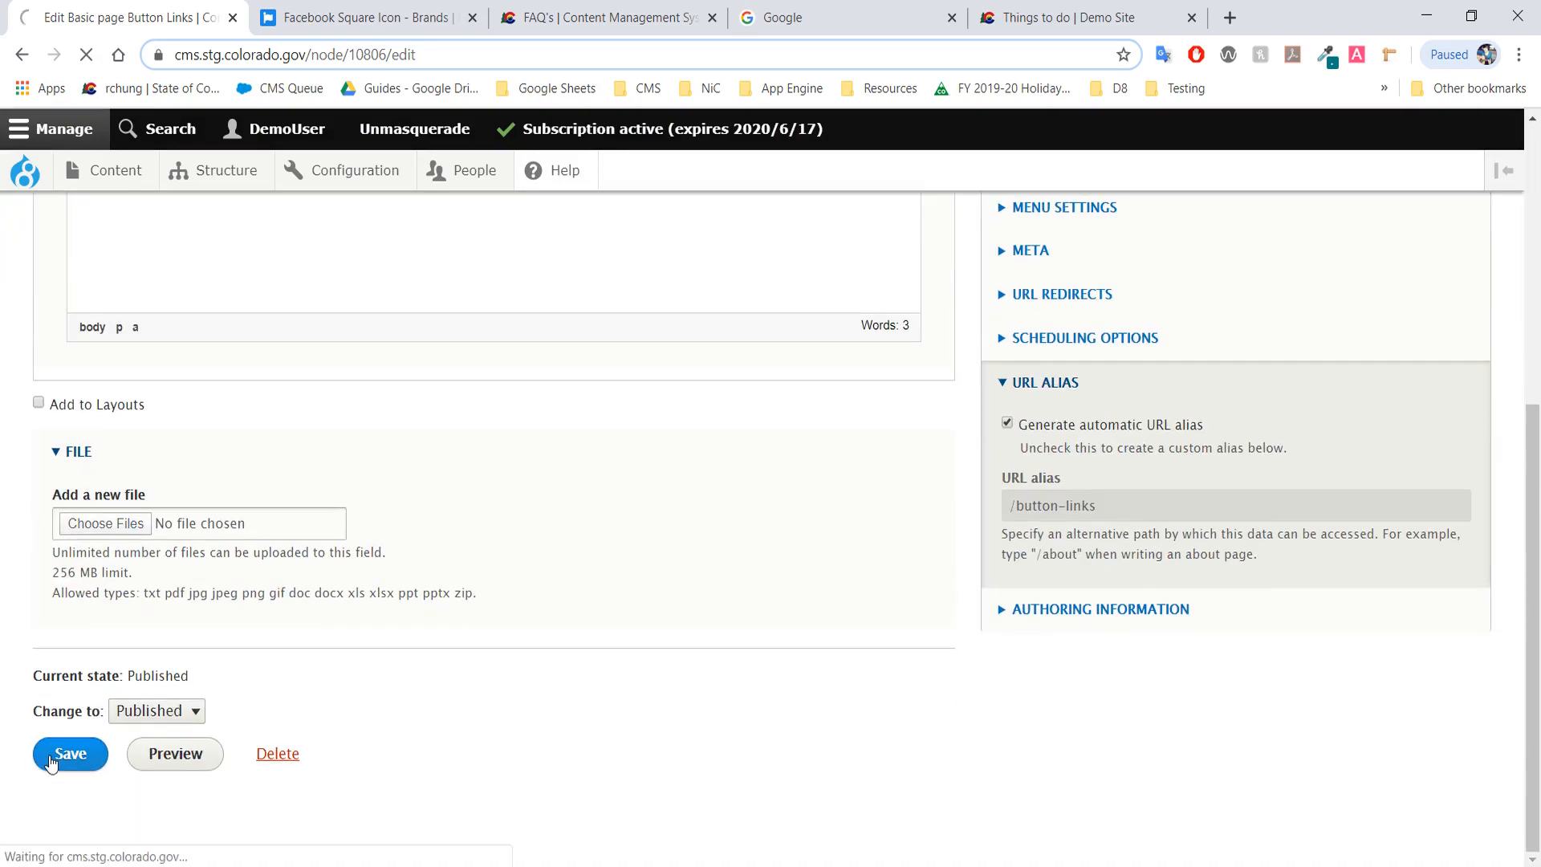